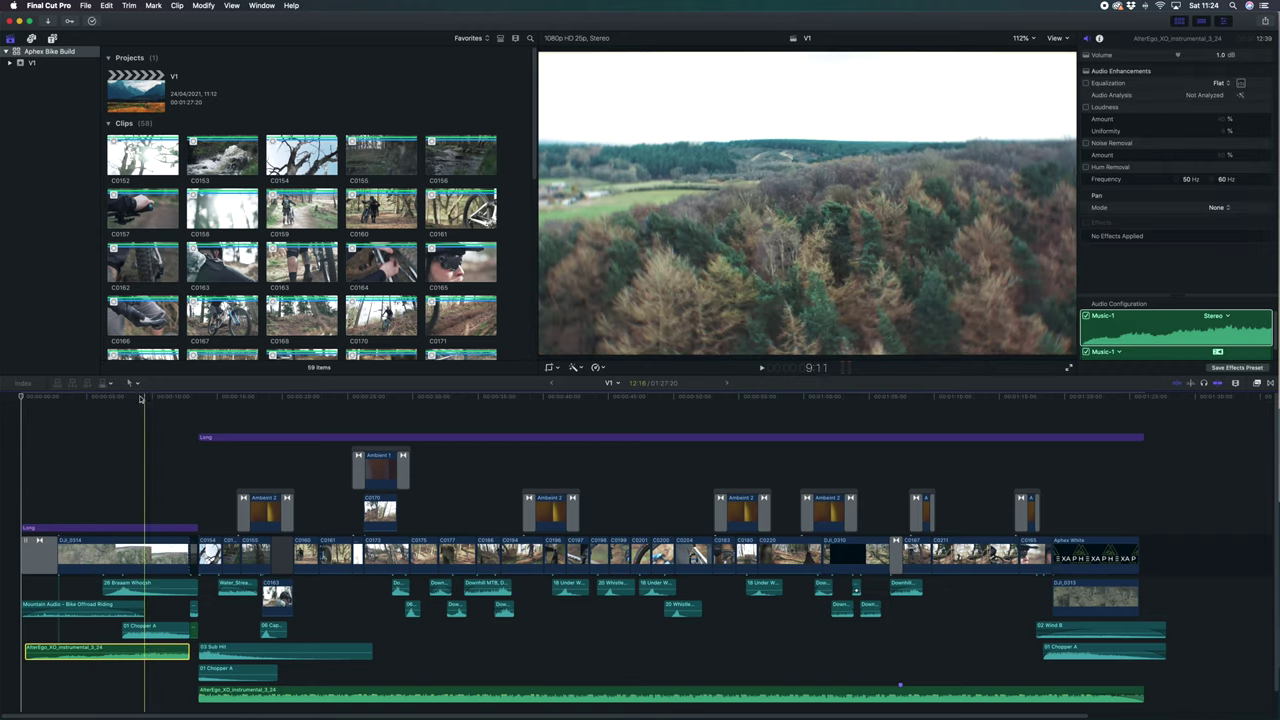
Move clip C0173 first with its connected C0170, then on its own.
{"action": "left_click", "coordinate": [101, 396]}
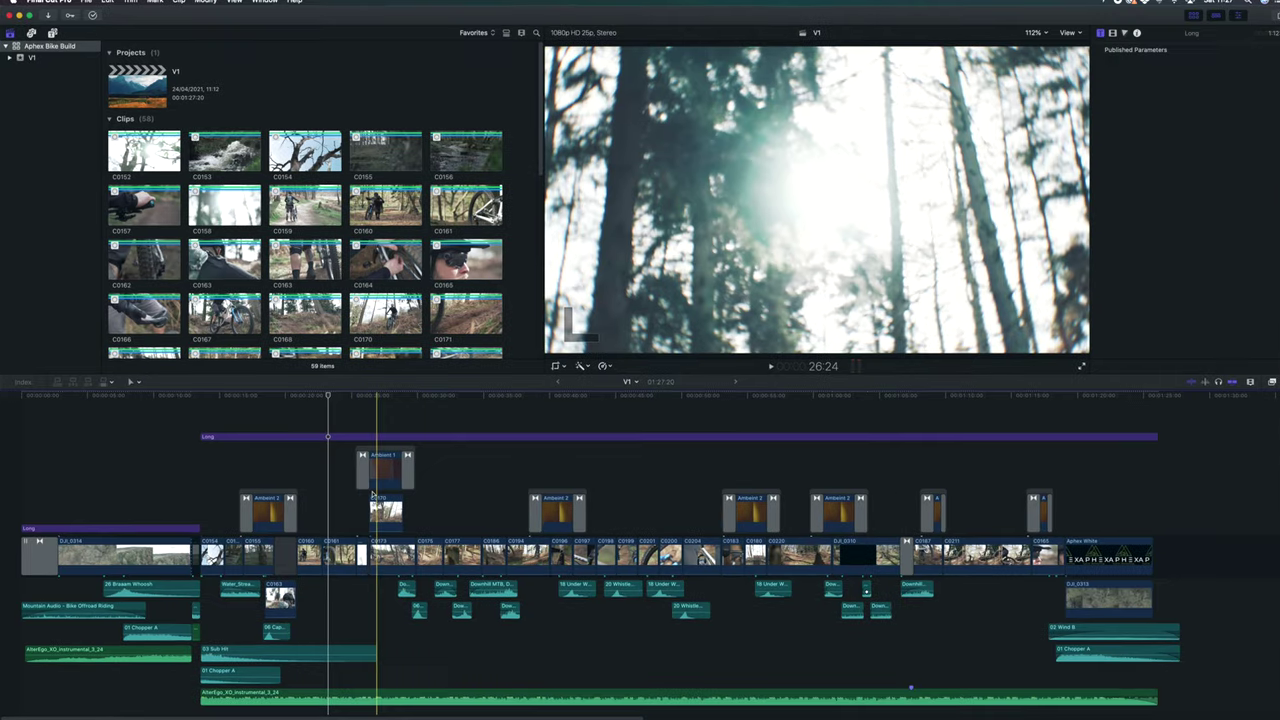
{"action": "left_click", "coordinate": [382, 510]}
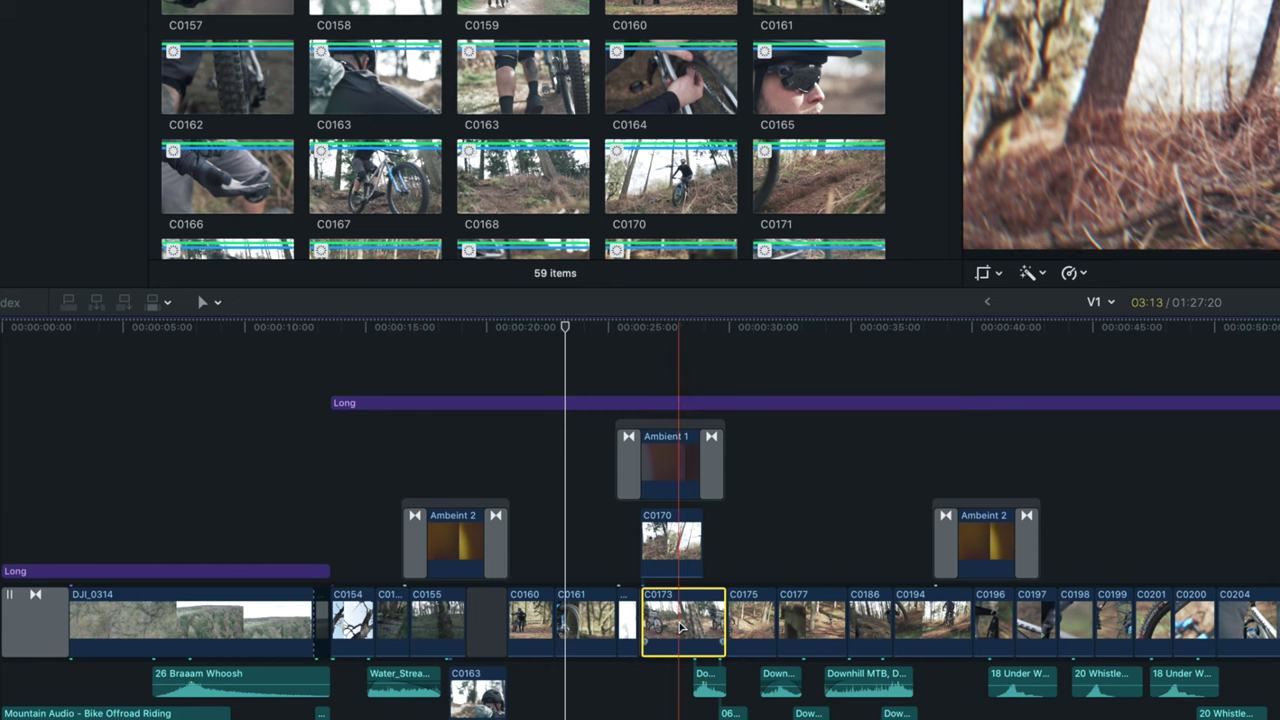
{"action": "left_click_drag", "start_coordinate": [681, 627], "coordinate": [690, 610]}
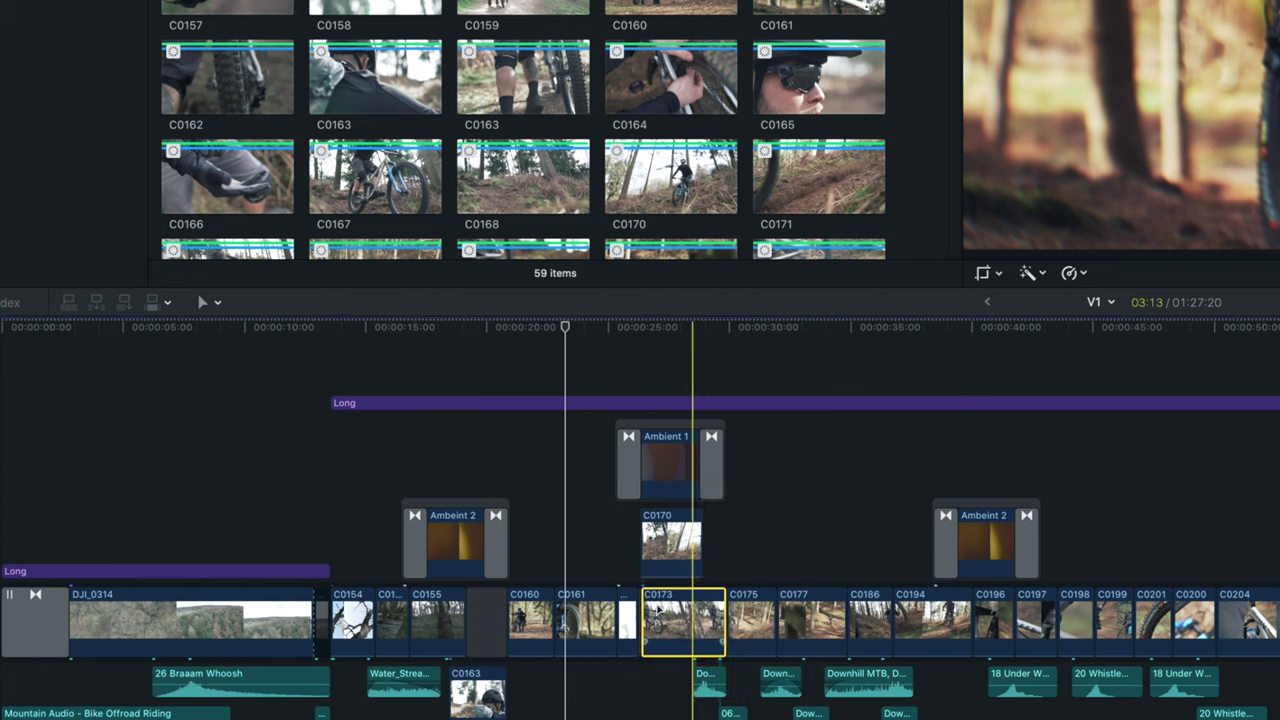
{"action": "left_click_drag", "start_coordinate": [677, 620], "coordinate": [712, 603]}
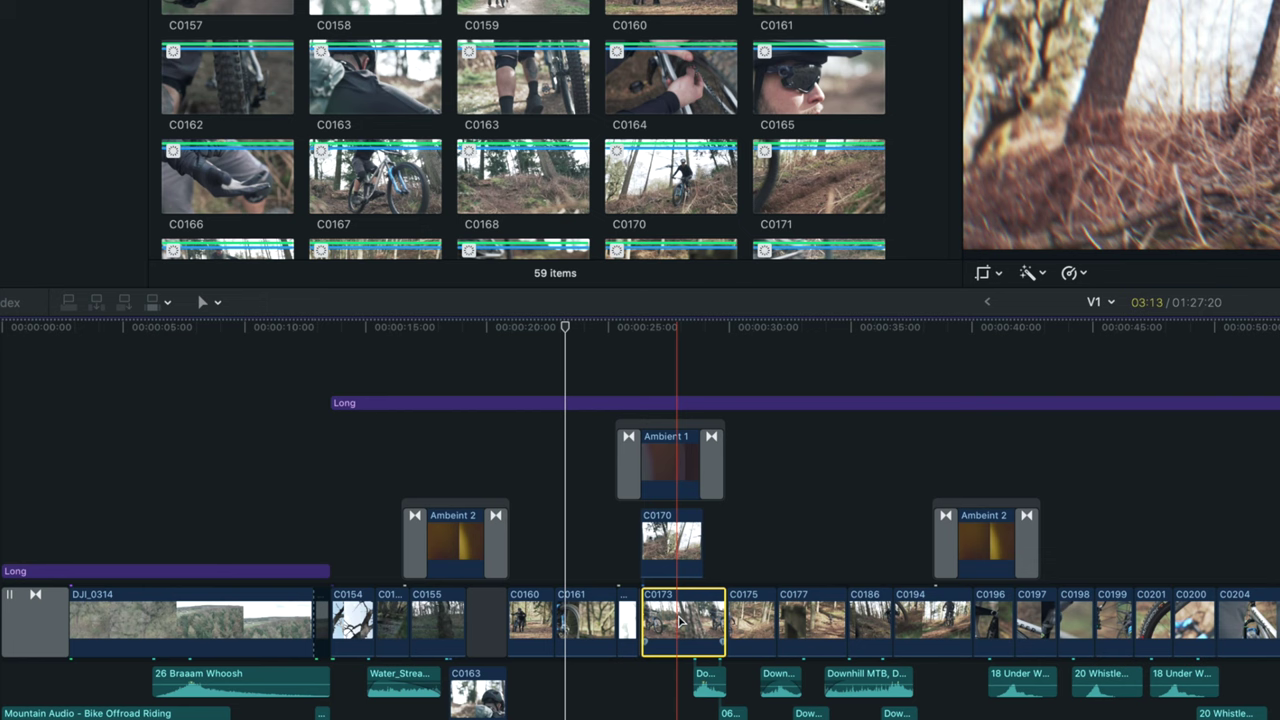
{"action": "mouse_move", "coordinate": [680, 621]}
{"action": "left_mouse_down"}
{"action": "mouse_move", "coordinate": [703, 619]}
{"action": "mouse_move", "coordinate": [682, 624]}
{"action": "left_mouse_up"}
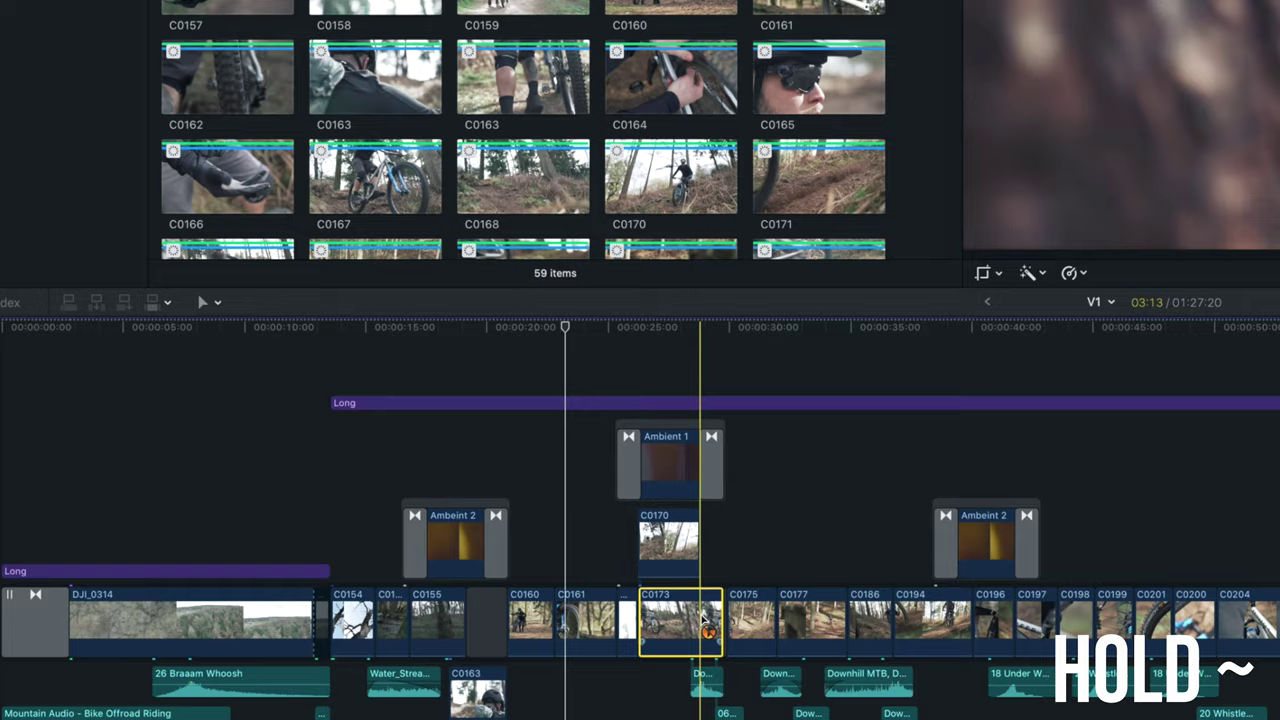
{"action": "left_click_drag", "start_coordinate": [677, 620], "coordinate": [438, 452]}
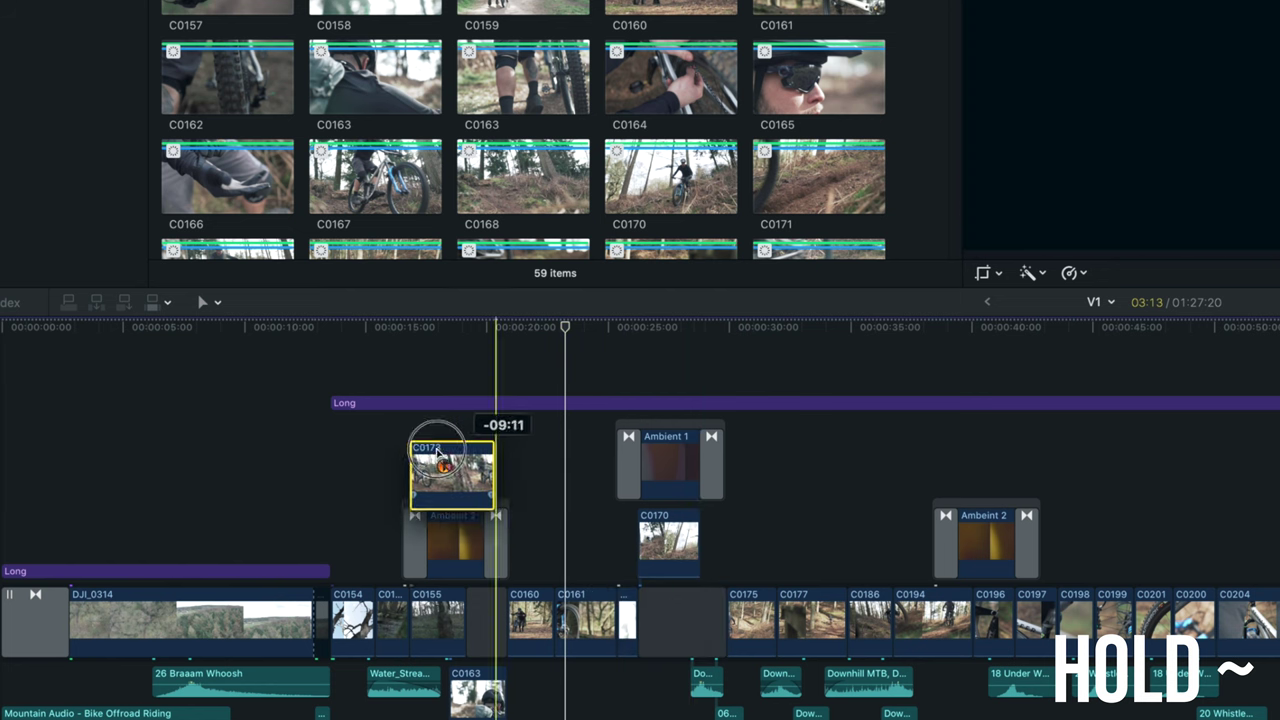
{"action": "left_click_drag", "start_coordinate": [188, 482], "coordinate": [164, 505]}
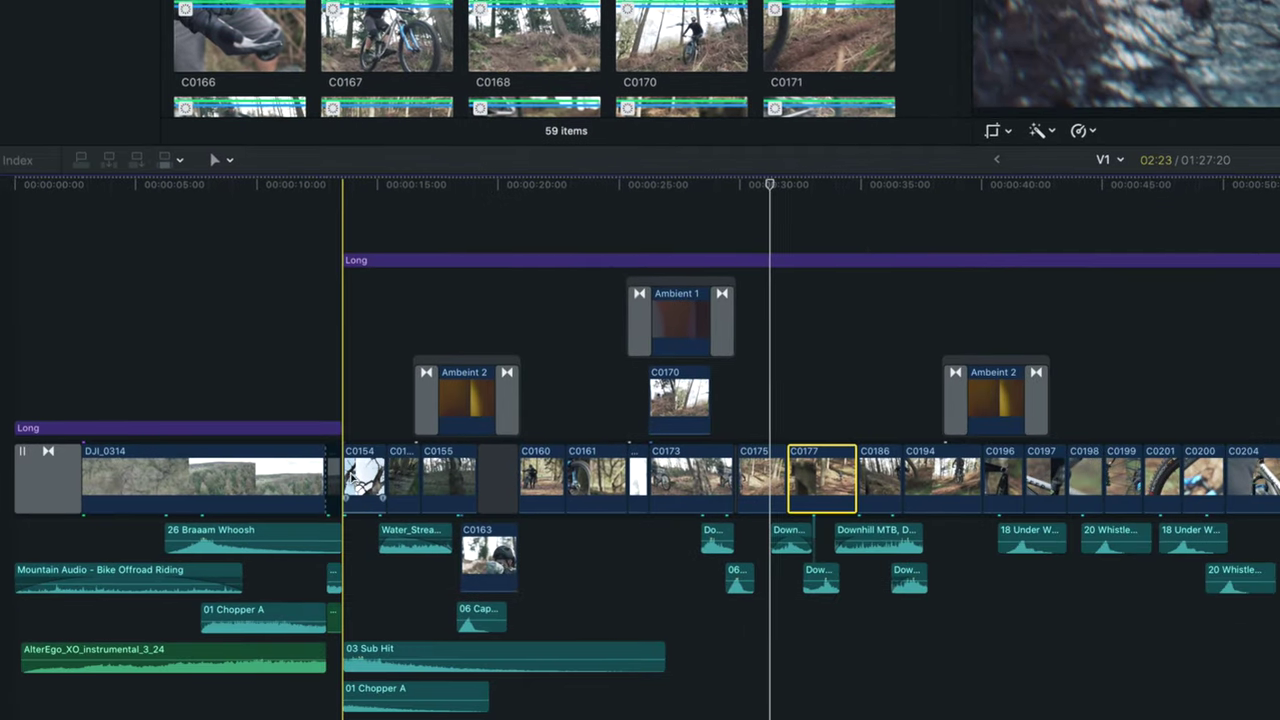
Delete clip C0161, restore it with undo, and select it to inspect its properties.
{"action": "left_click", "coordinate": [590, 476]}
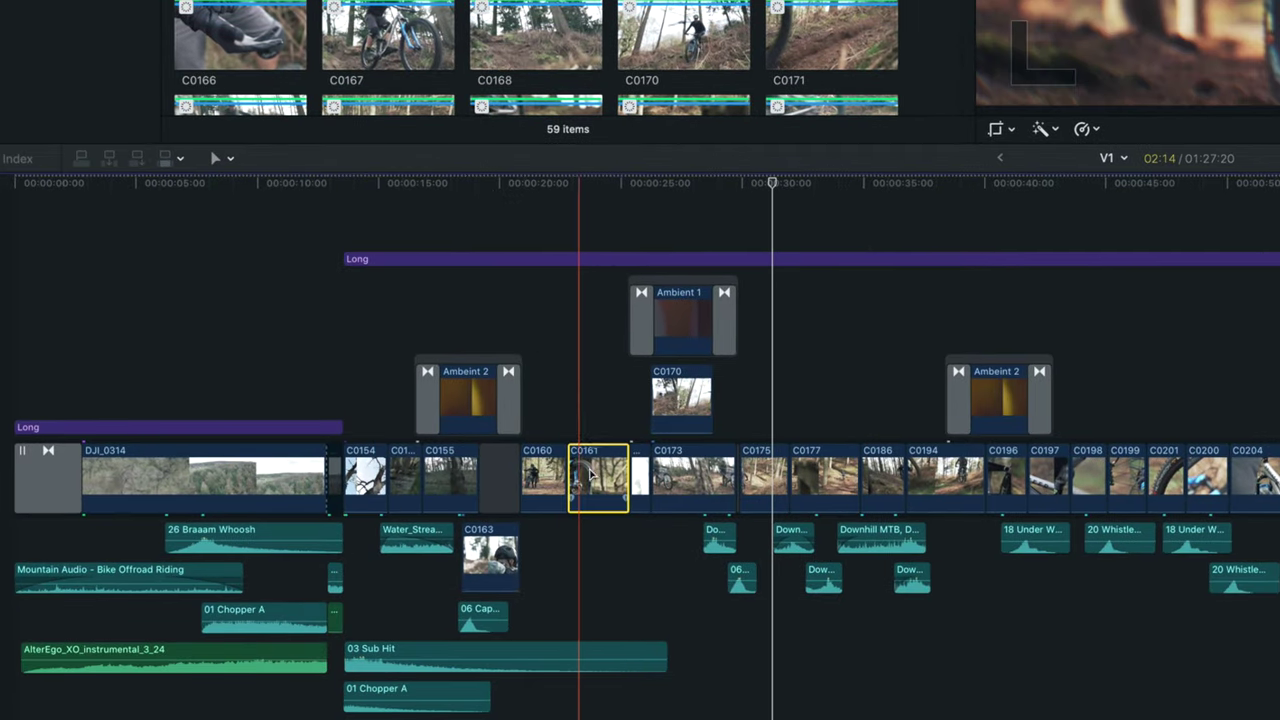
{"action": "key", "text": "Delete"}
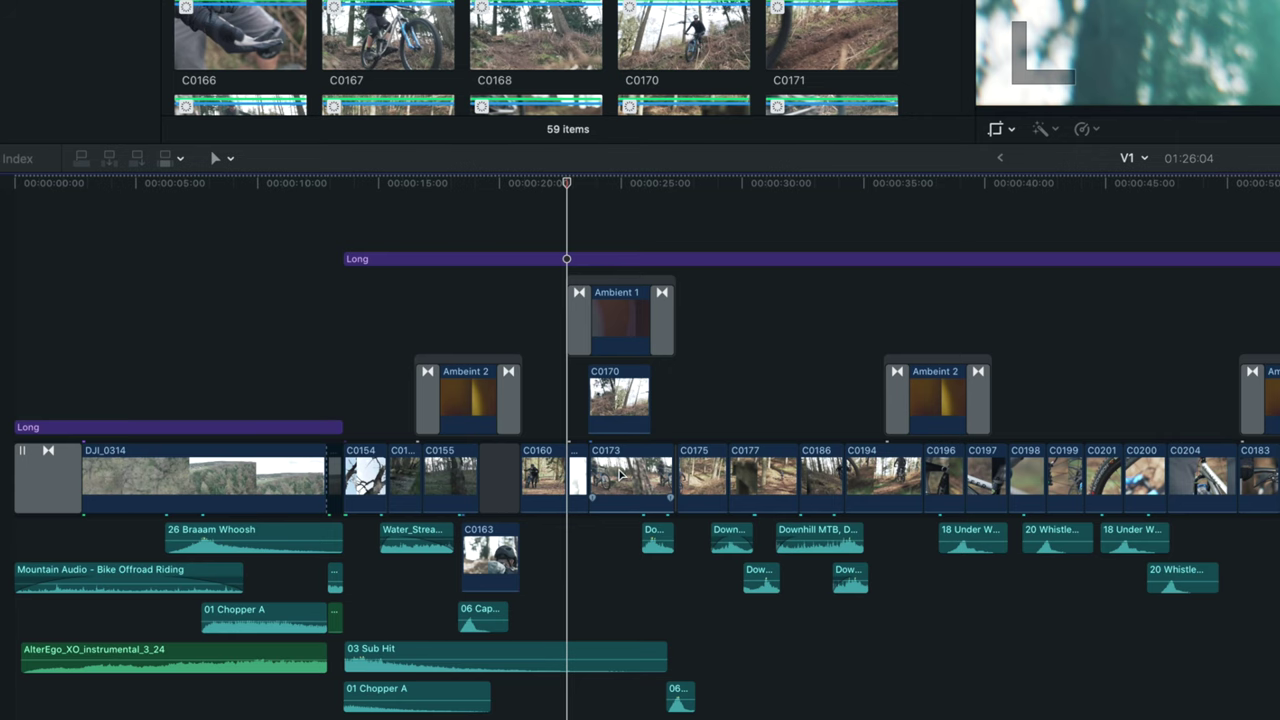
{"action": "key", "text": "super+z"}
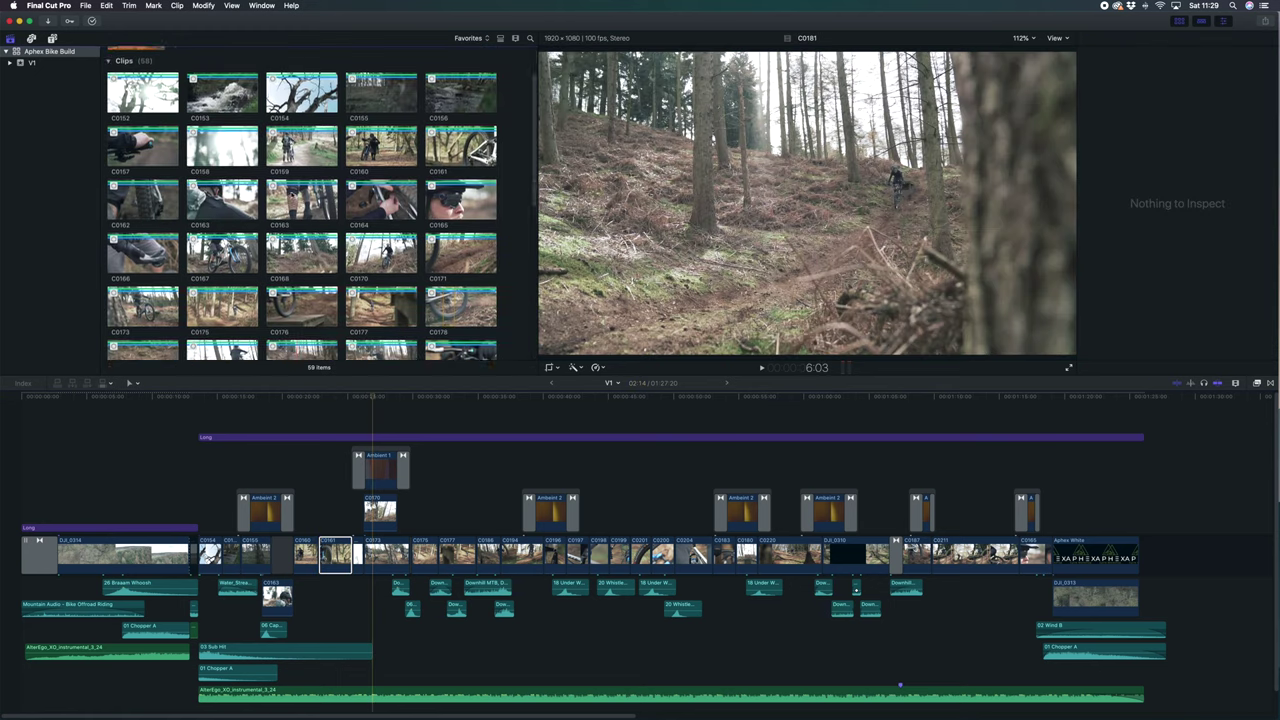
{"action": "scroll", "coordinate": [321, 226], "scroll_direction": "up", "scroll_amount": 3}
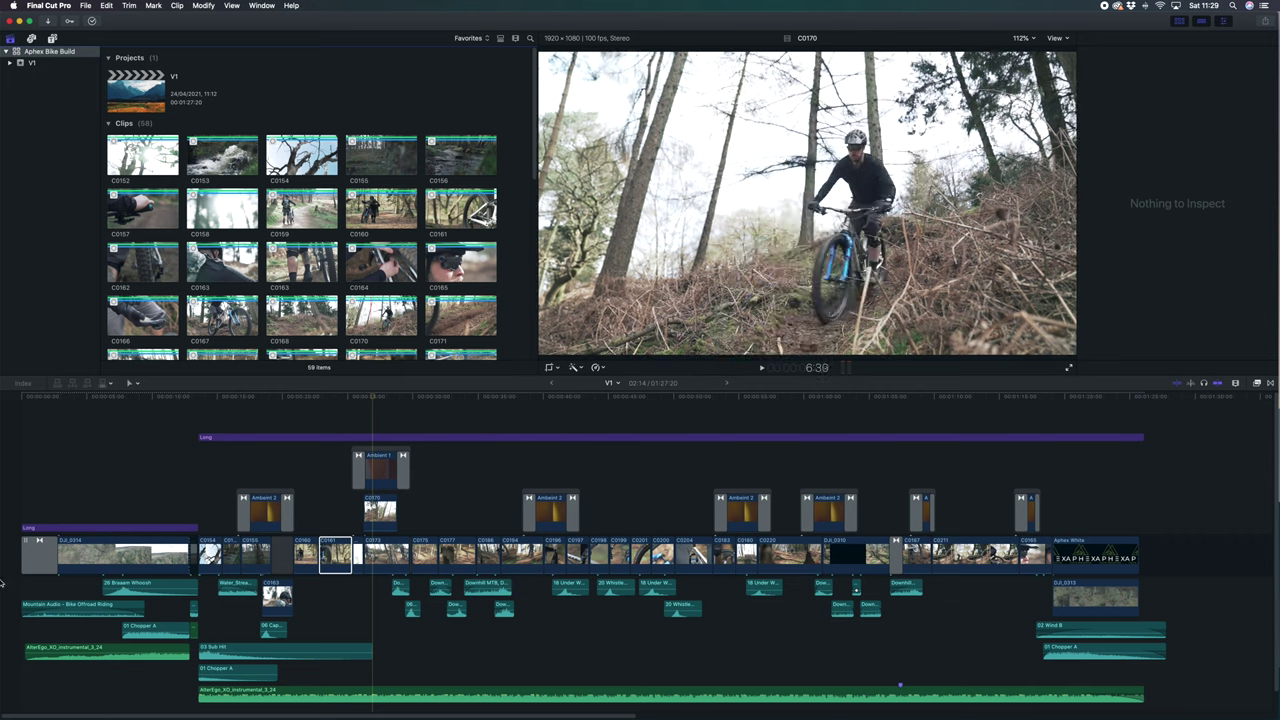
{"action": "left_click", "coordinate": [335, 555]}
{"action": "scroll", "coordinate": [301, 200], "scroll_direction": "down", "scroll_amount": 4}
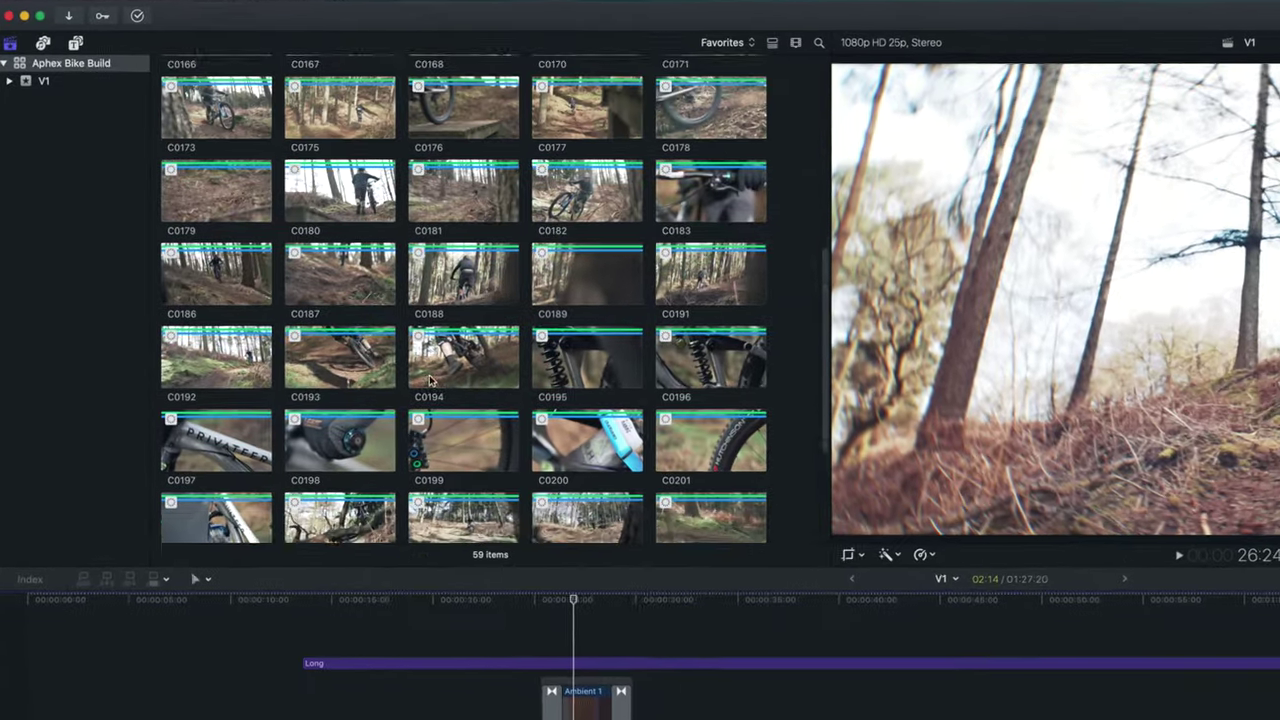
{"action": "scroll", "coordinate": [279, 256], "scroll_direction": "up", "scroll_amount": 2}
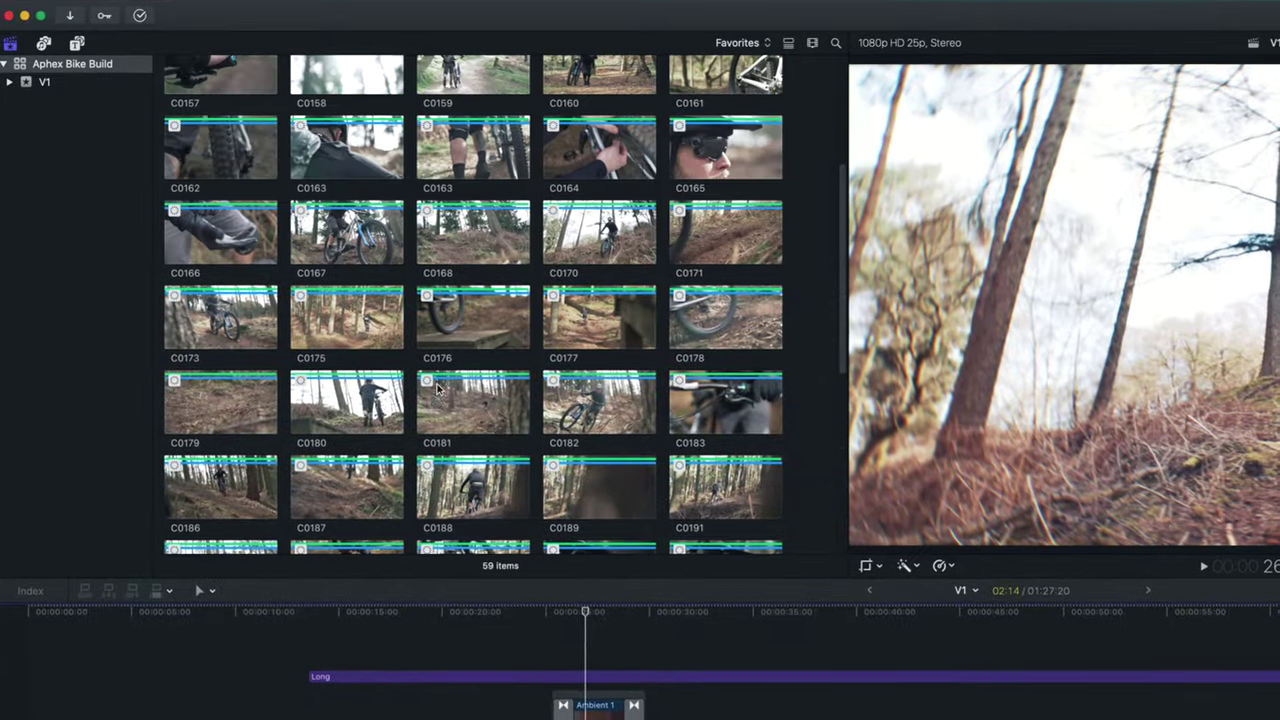
{"action": "scroll", "coordinate": [437, 390], "scroll_direction": "up", "scroll_amount": 2}
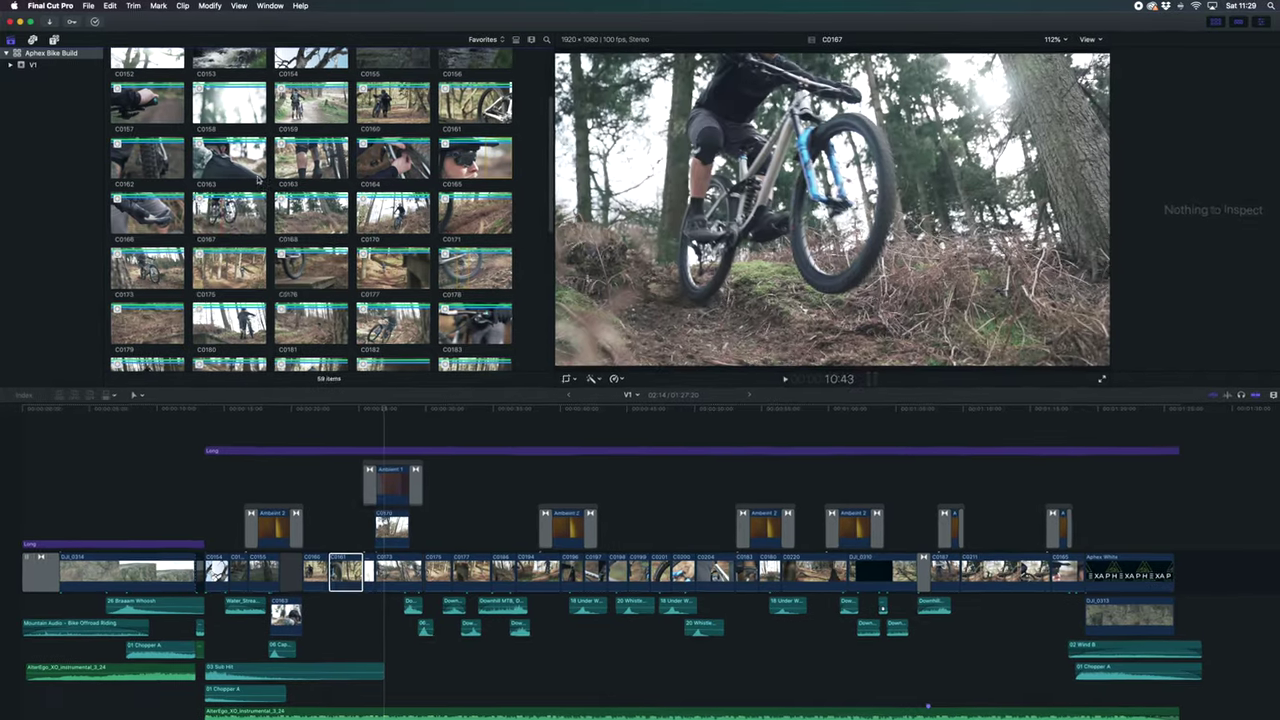
Turn on View > Browser > Used Media Ranges and scroll the browser's orange bars.
{"action": "left_click", "coordinate": [238, 6]}
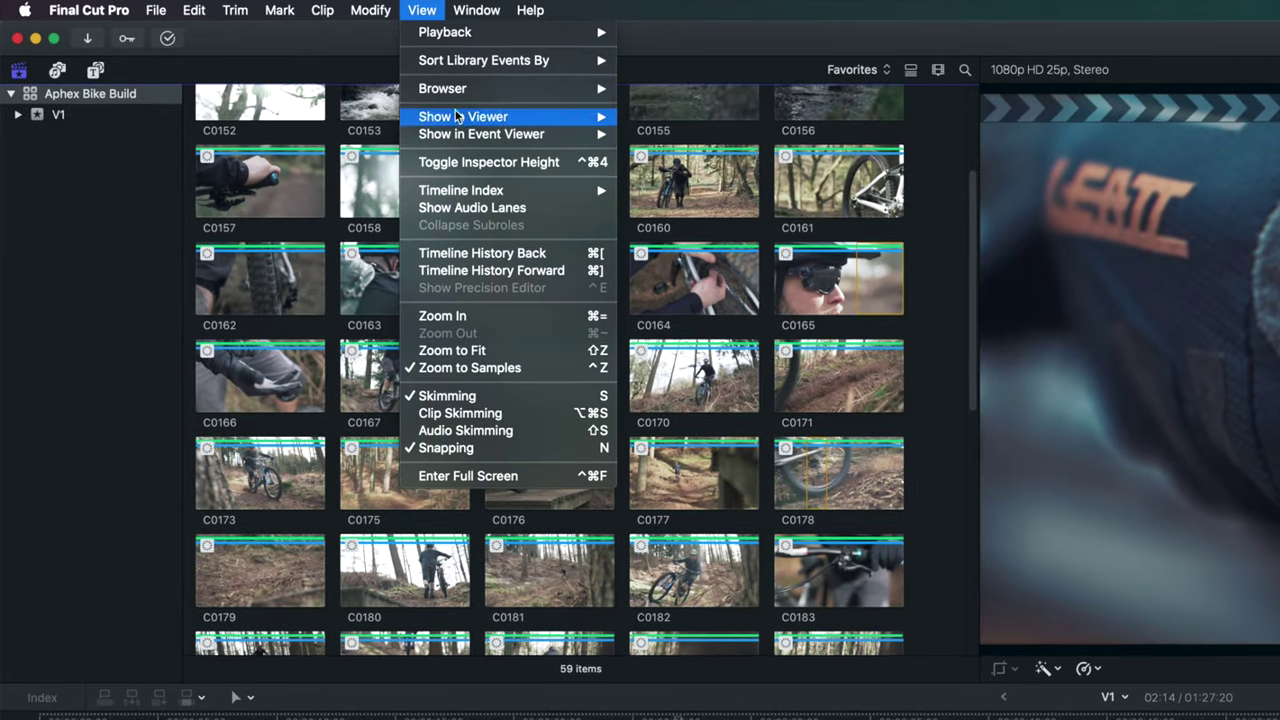
{"action": "mouse_move", "coordinate": [462, 91]}
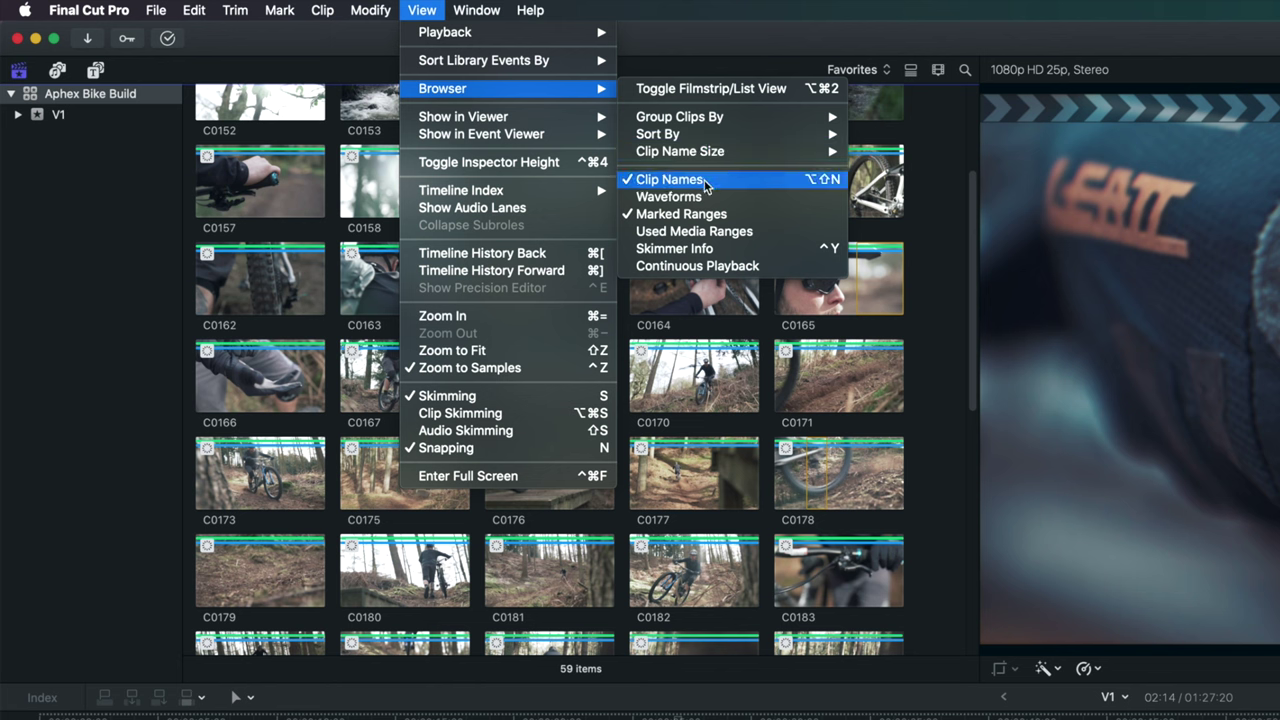
{"action": "left_click", "coordinate": [703, 231]}
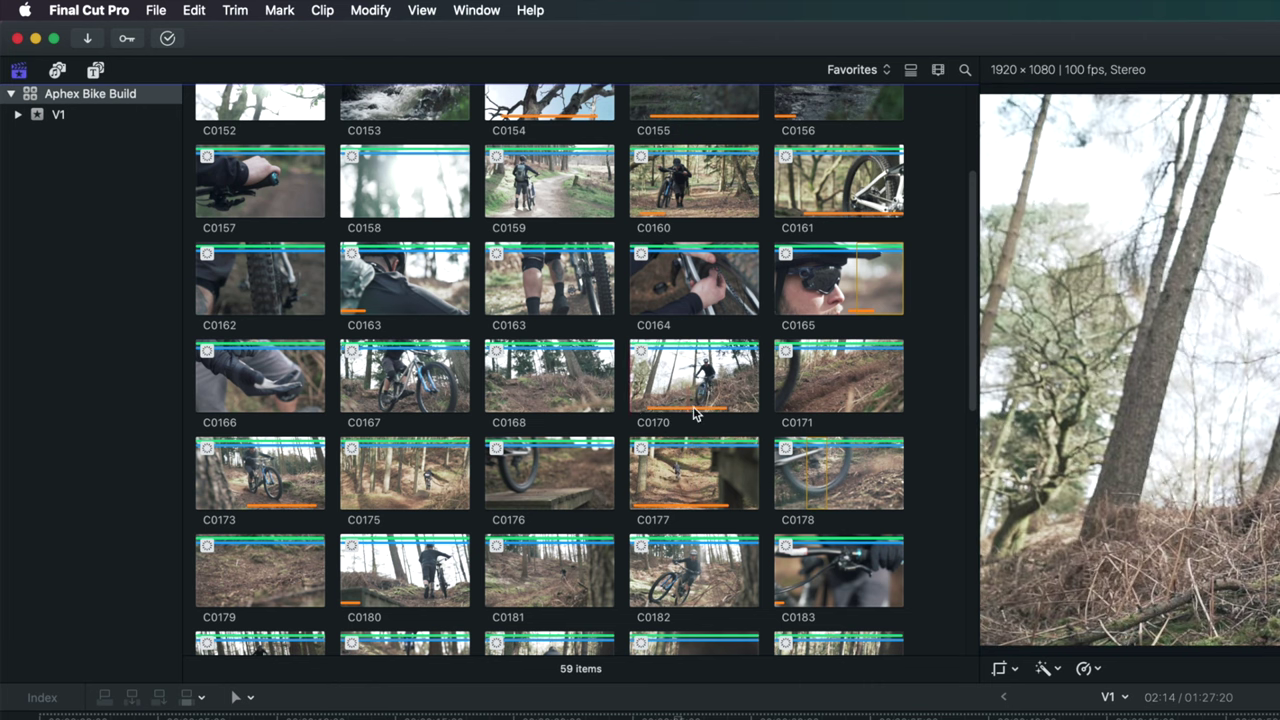
{"action": "scroll", "coordinate": [686, 505], "scroll_direction": "down", "scroll_amount": 4}
{"action": "scroll", "coordinate": [686, 505], "scroll_direction": "down", "scroll_amount": 1}
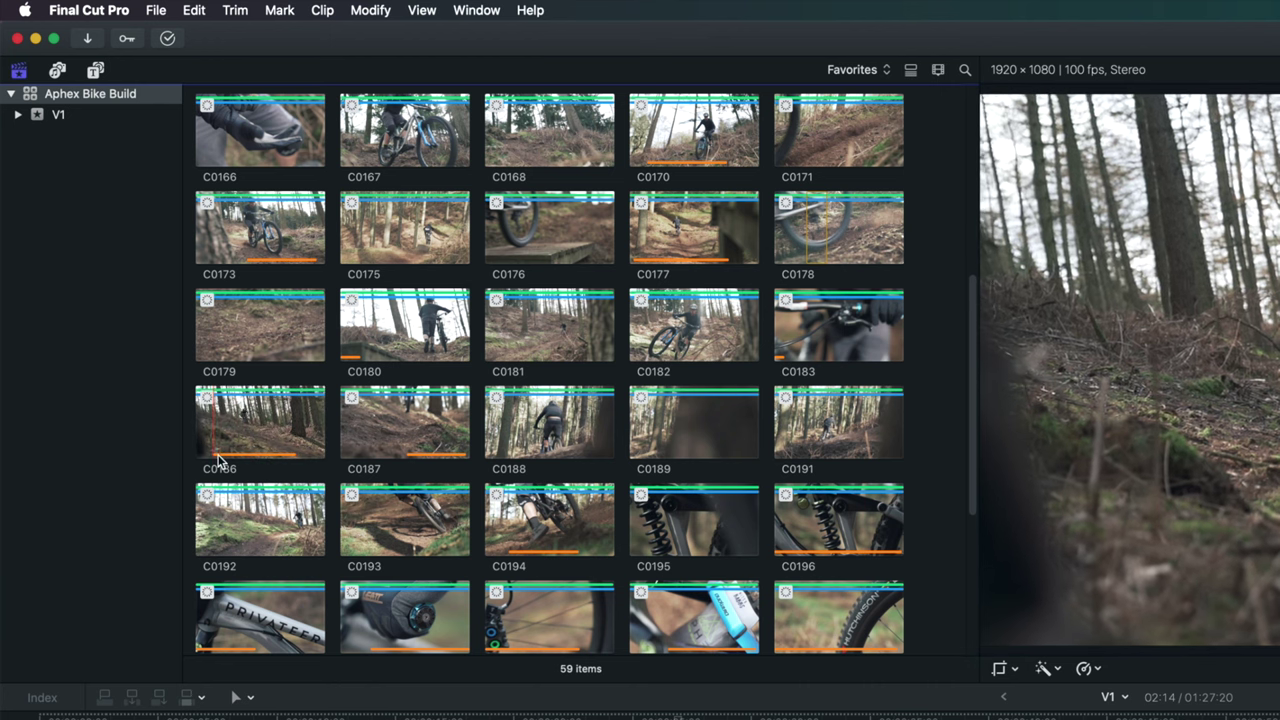
{"action": "scroll", "coordinate": [585, 522], "scroll_direction": "down", "scroll_amount": 1}
{"action": "scroll", "coordinate": [585, 522], "scroll_direction": "down", "scroll_amount": 6}
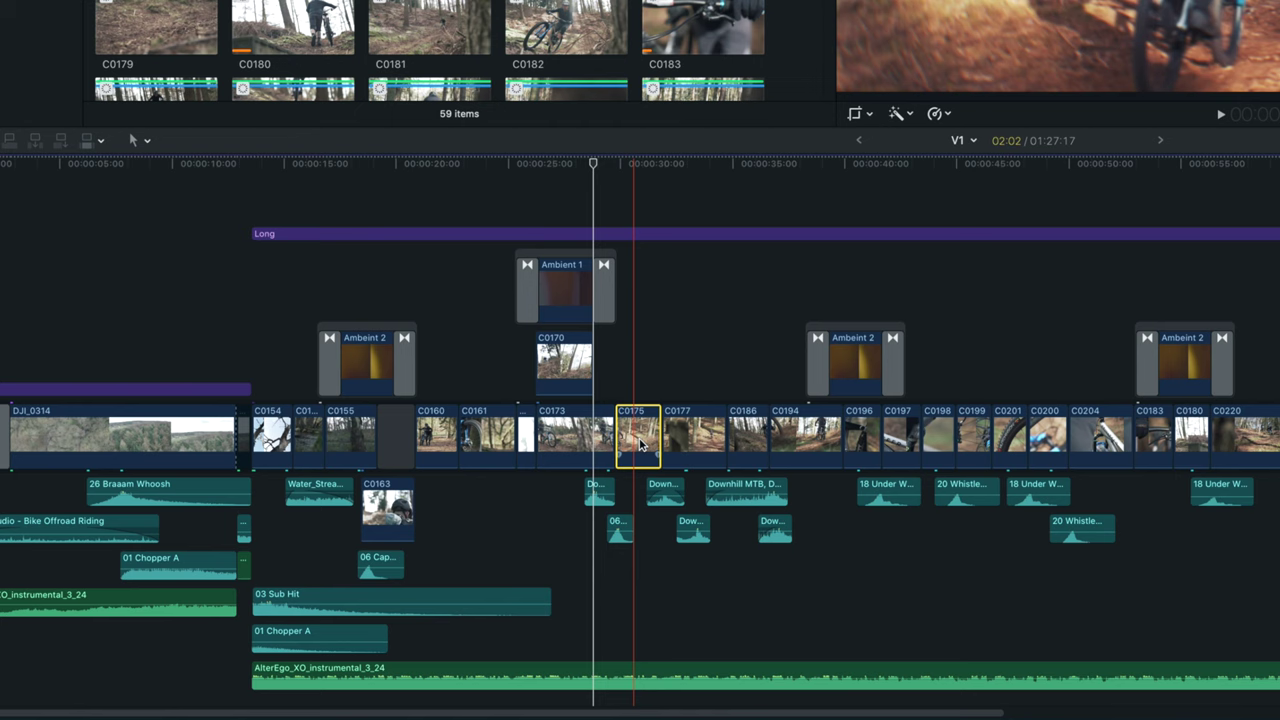
{"action": "left_click_drag", "start_coordinate": [620, 166], "coordinate": [665, 173]}
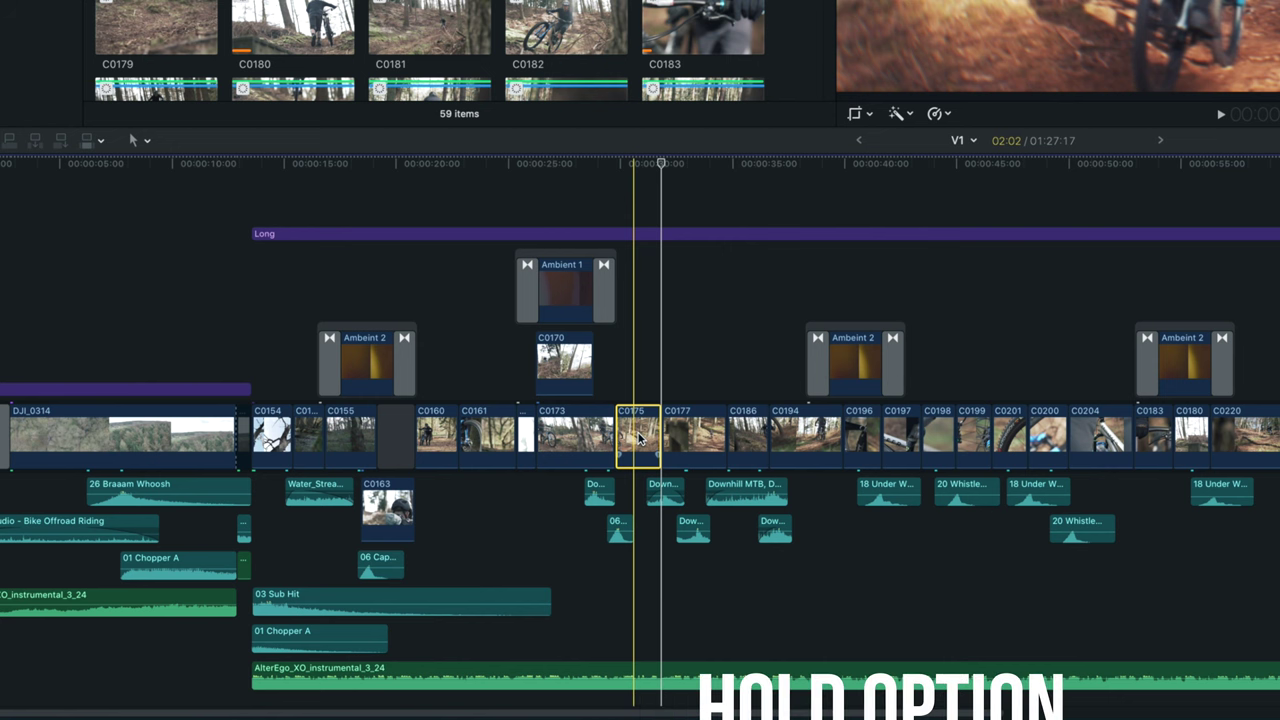
{"action": "left_click_drag", "start_coordinate": [664, 442], "coordinate": [672, 383]}
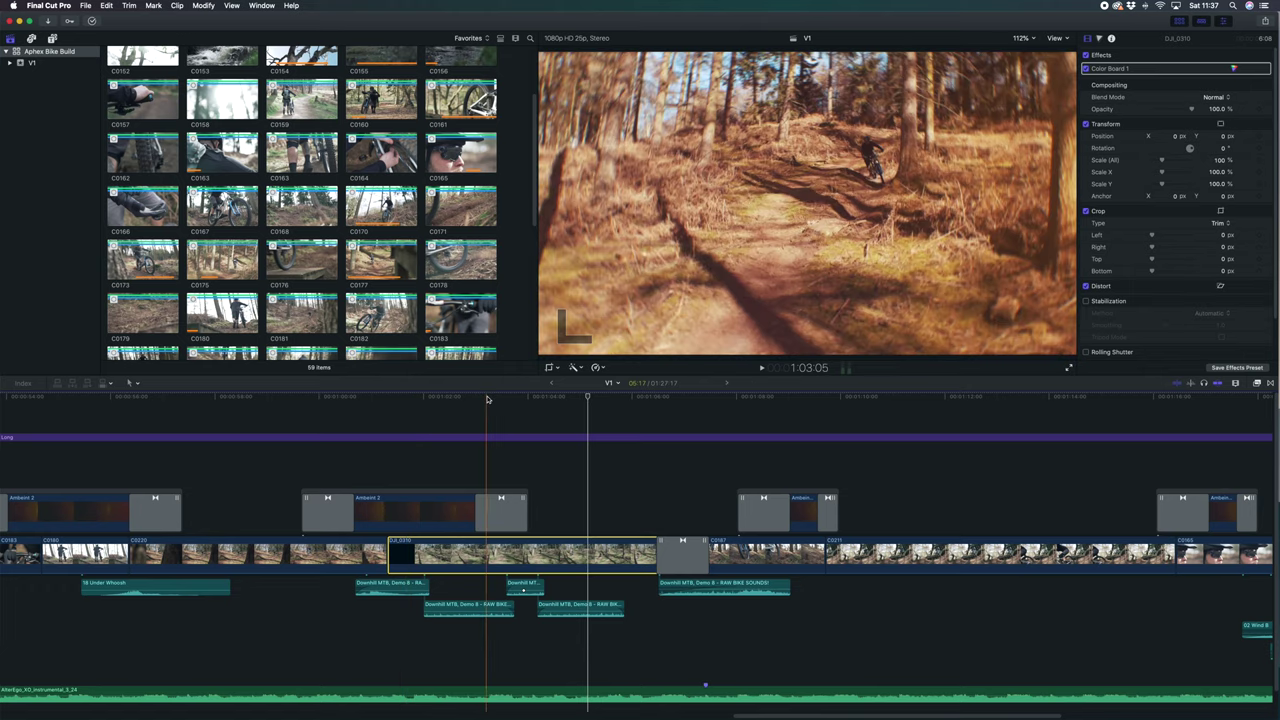
Blade DJI_0310 at the playhead, delete its later half, then undo the deletion.
{"action": "key", "text": "space"}
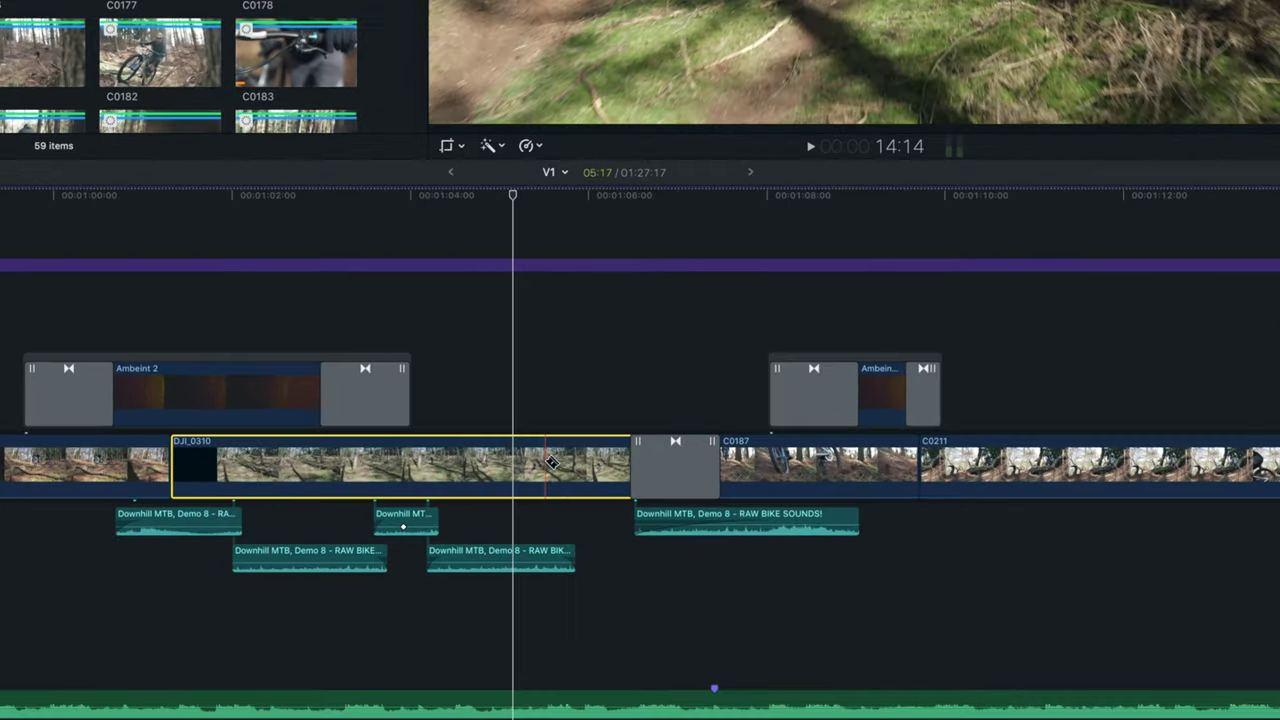
{"action": "left_click", "coordinate": [515, 458]}
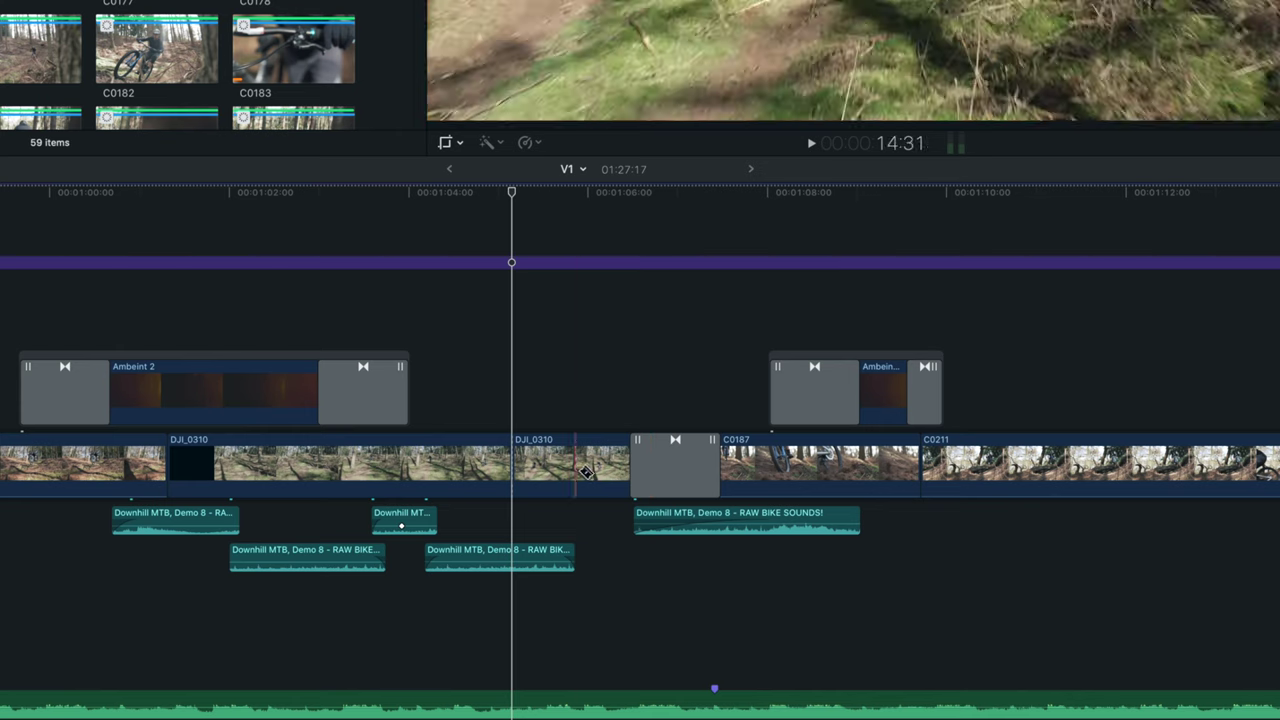
{"action": "left_click", "coordinate": [562, 461]}
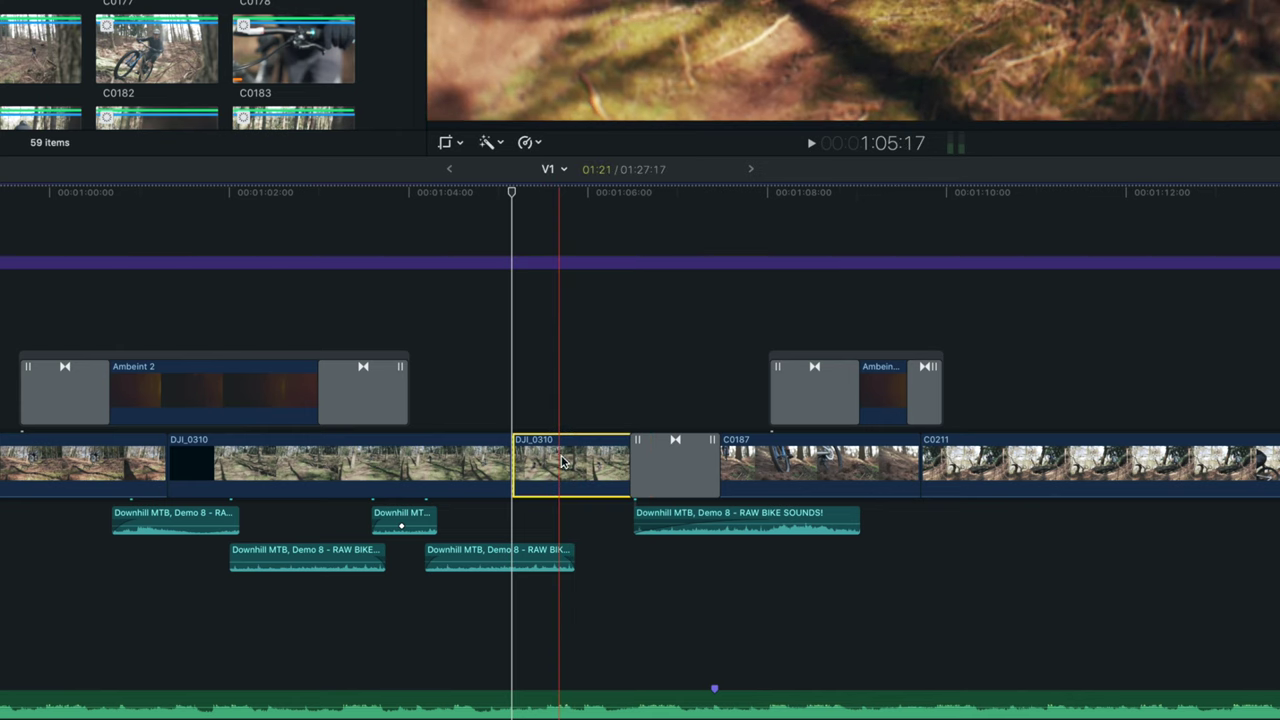
{"action": "key", "text": "Delete"}
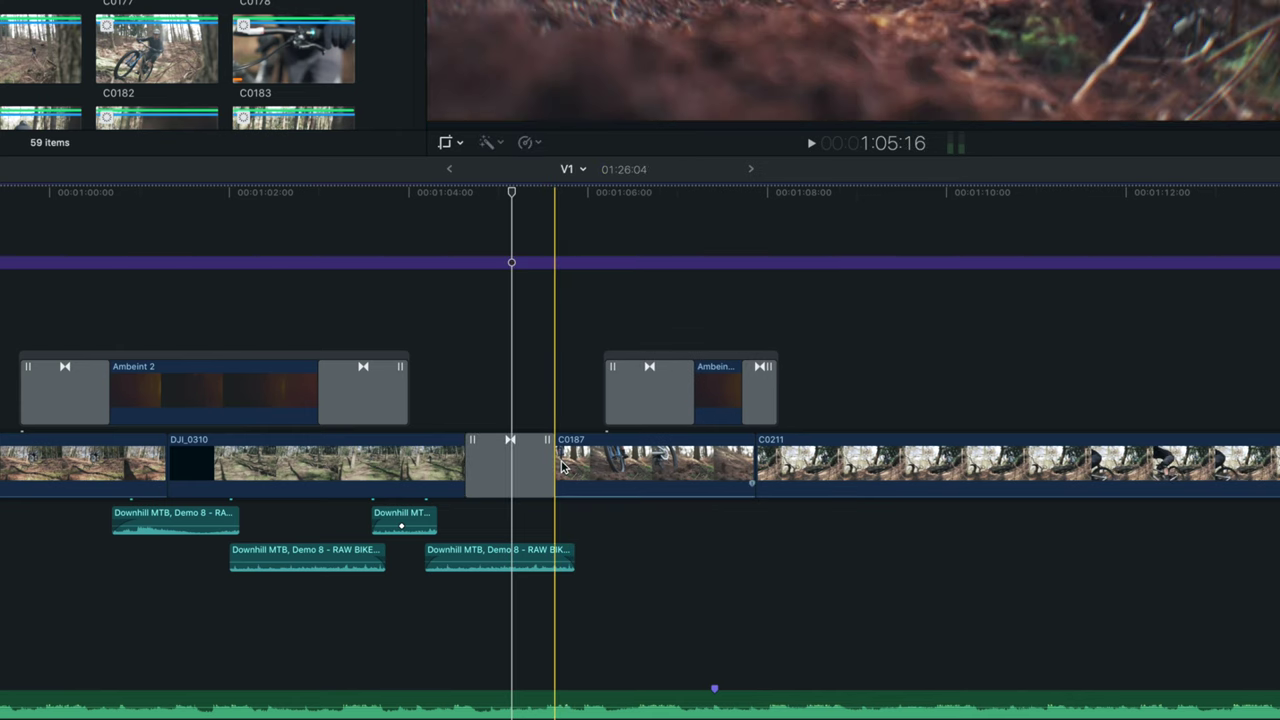
{"action": "key", "text": "ctrl+z"}
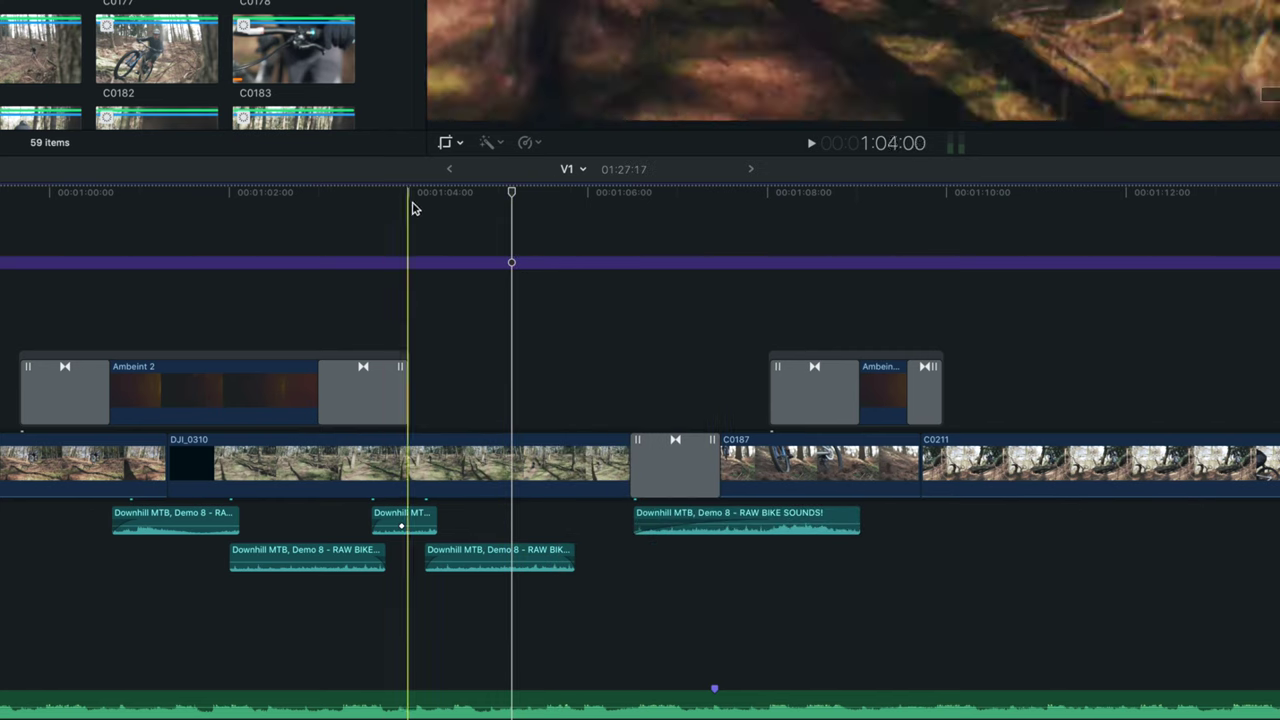
Trim DJI_0310's start to the playhead with Option+[, after undoing a trial end trim.
{"action": "left_click", "coordinate": [311, 448]}
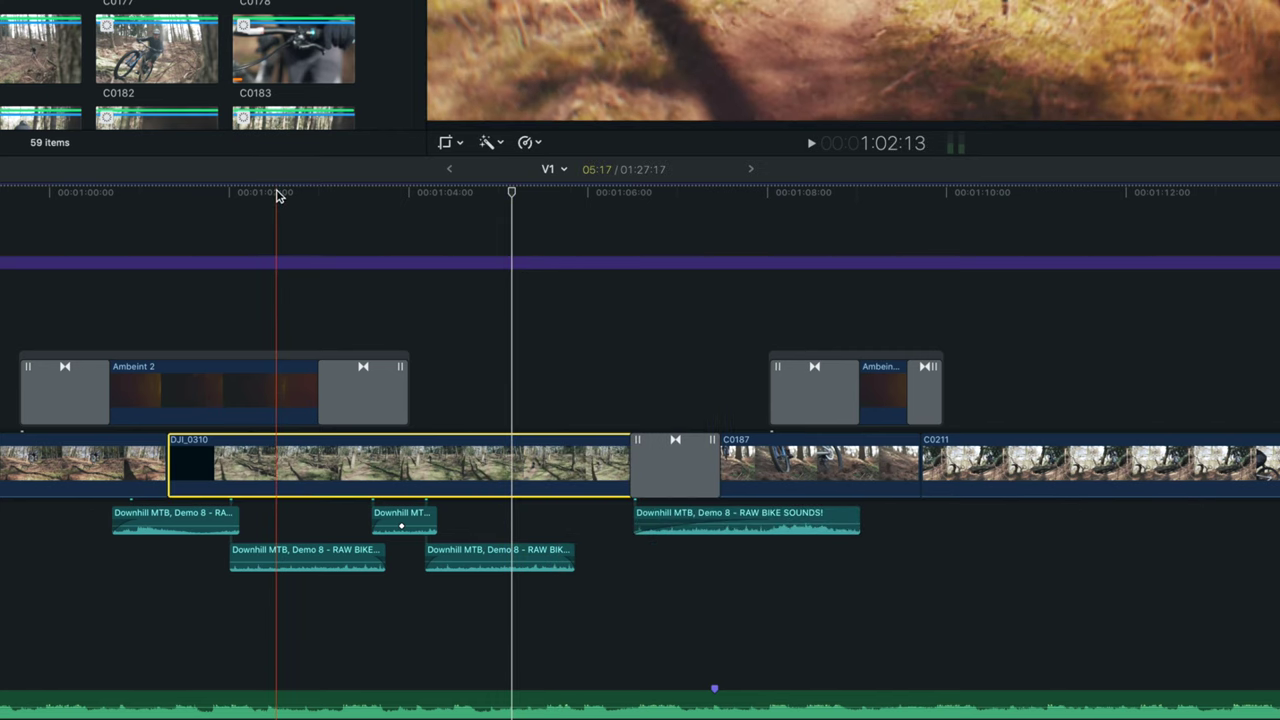
{"action": "left_click_drag", "start_coordinate": [463, 200], "coordinate": [531, 208]}
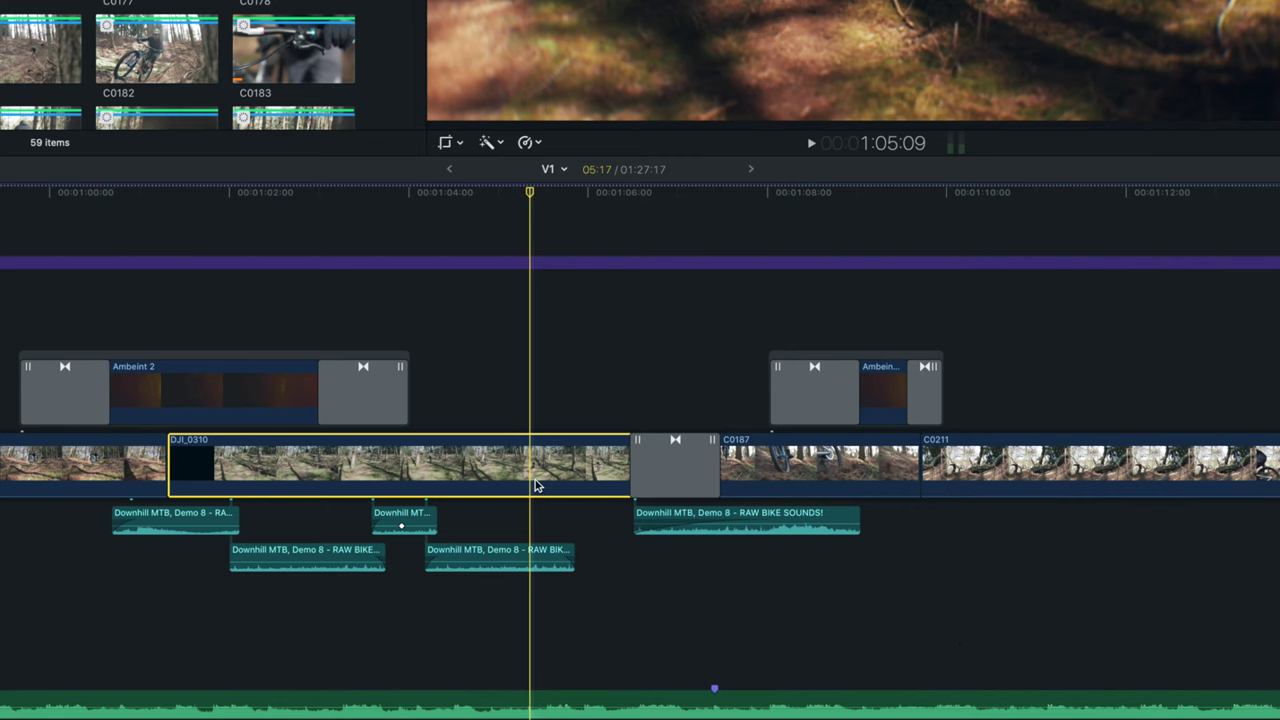
{"action": "key", "text": "alt+bracketright"}
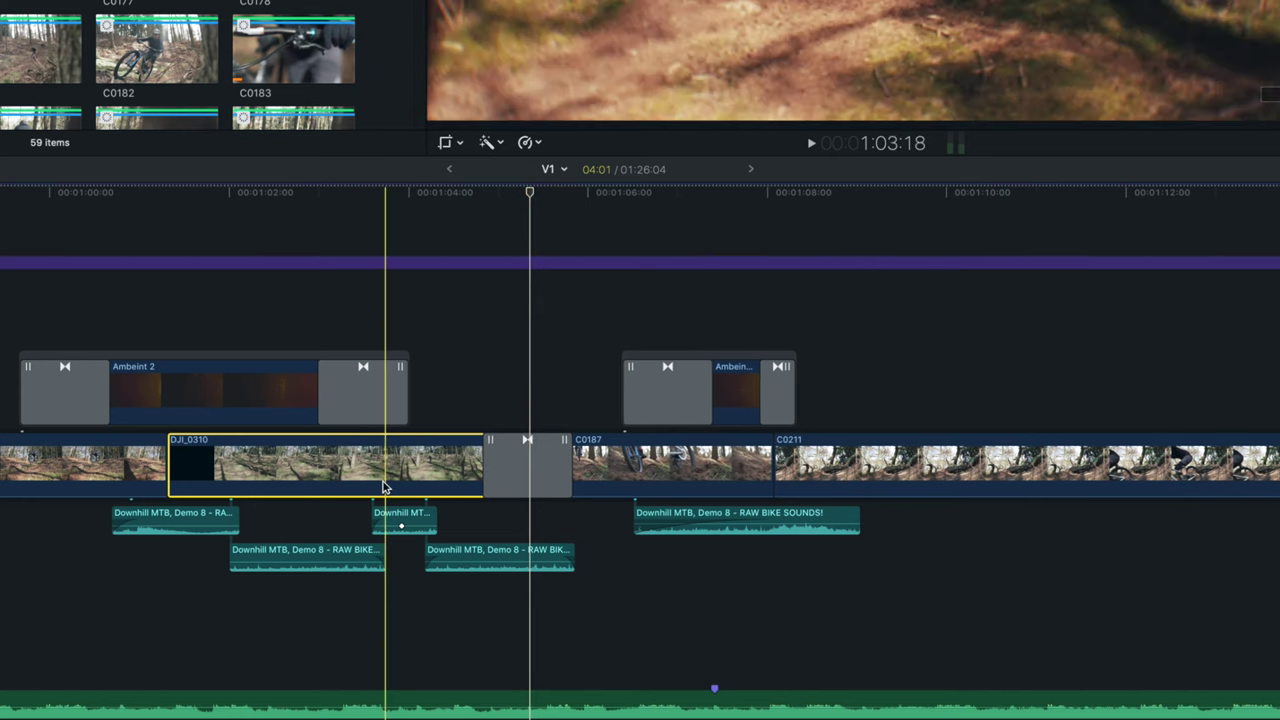
{"action": "key", "text": "super+z"}
{"action": "left_click", "coordinate": [406, 196]}
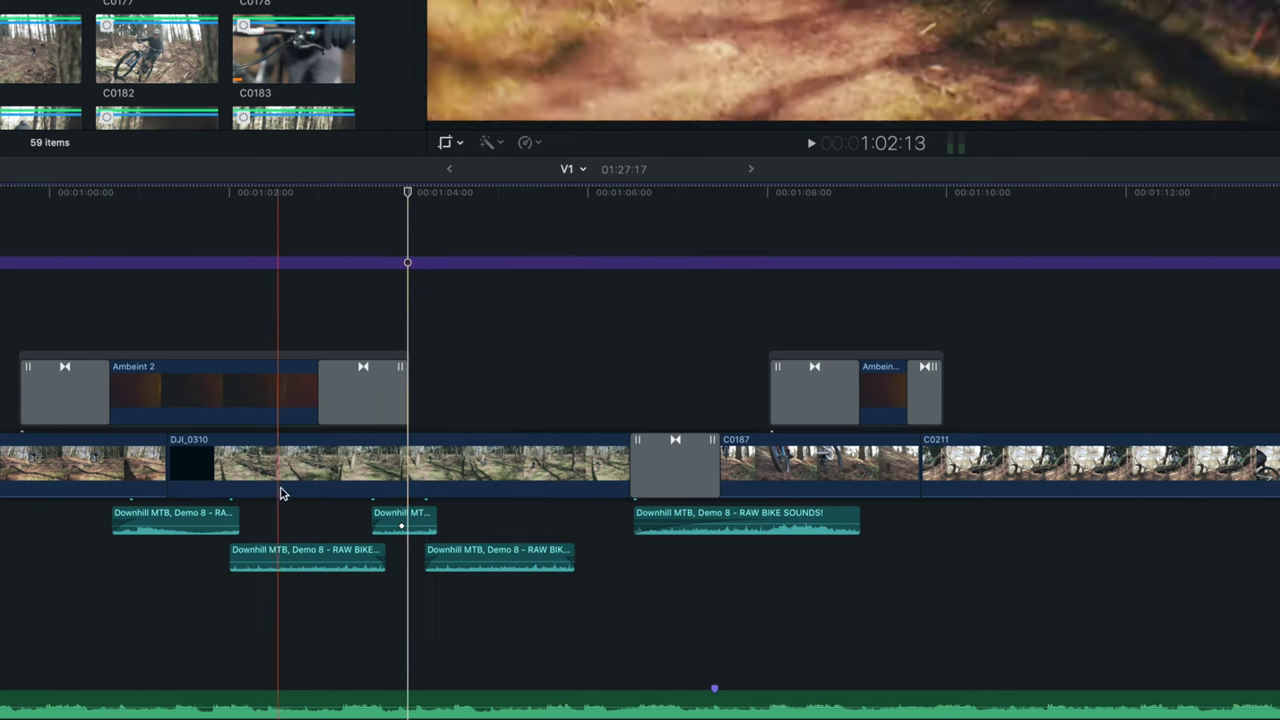
{"action": "left_click", "coordinate": [280, 488]}
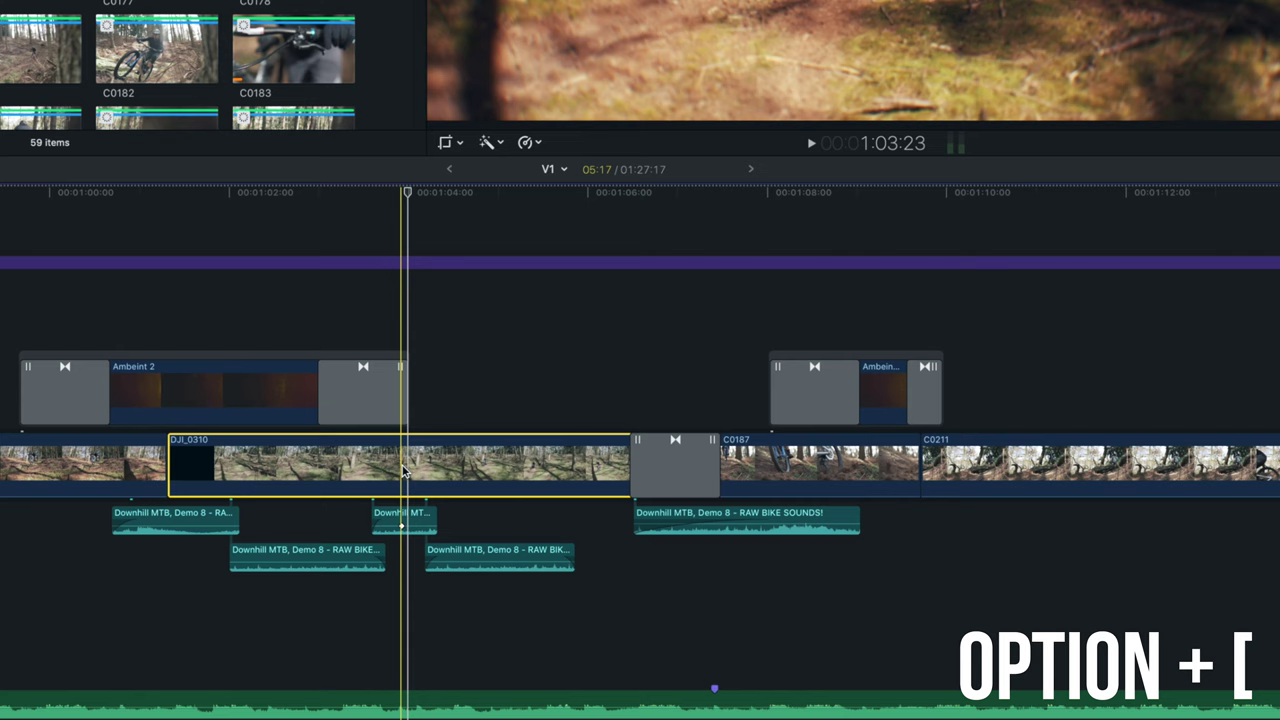
{"action": "key", "text": "alt+bracketleft"}
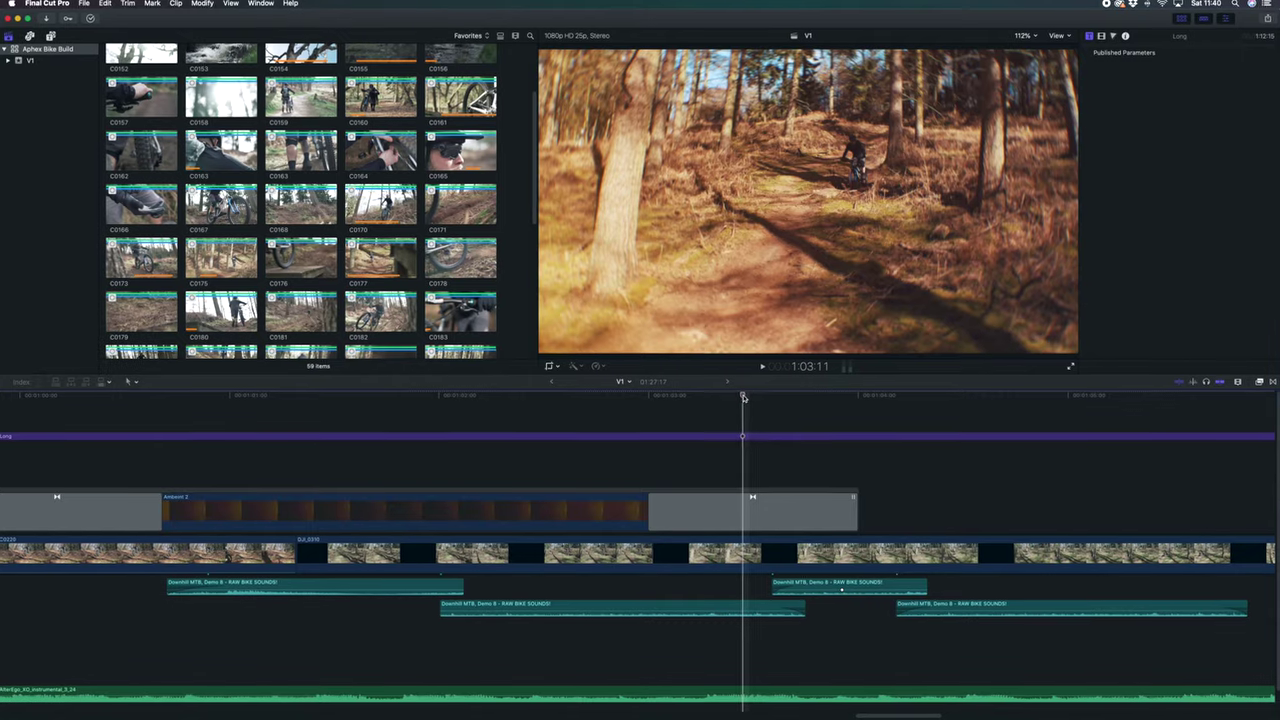
Zoom the timeline out with Command+Minus to view the whole edit, then back in.
{"action": "key", "text": "super+minus"}
{"action": "key", "text": "super+minus"}
{"action": "key", "text": "super+minus"}
{"action": "key", "text": "super+minus"}
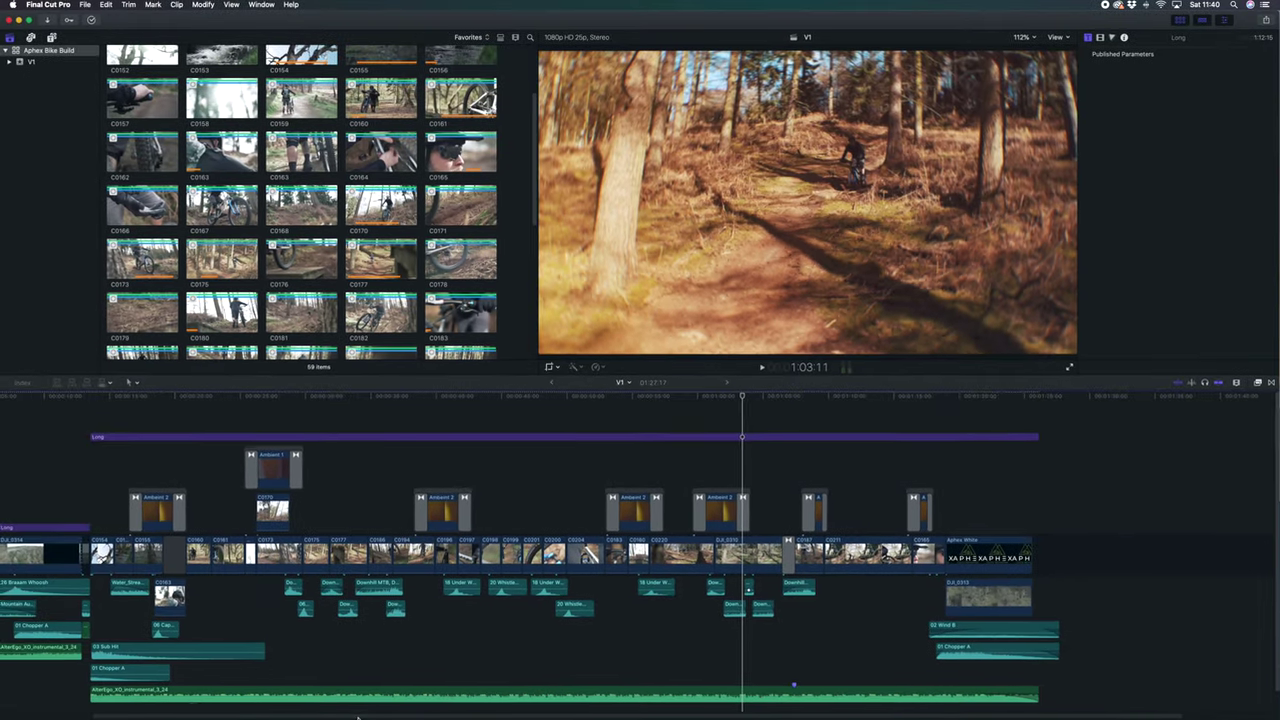
{"action": "left_click_drag", "start_coordinate": [358, 717], "coordinate": [198, 715]}
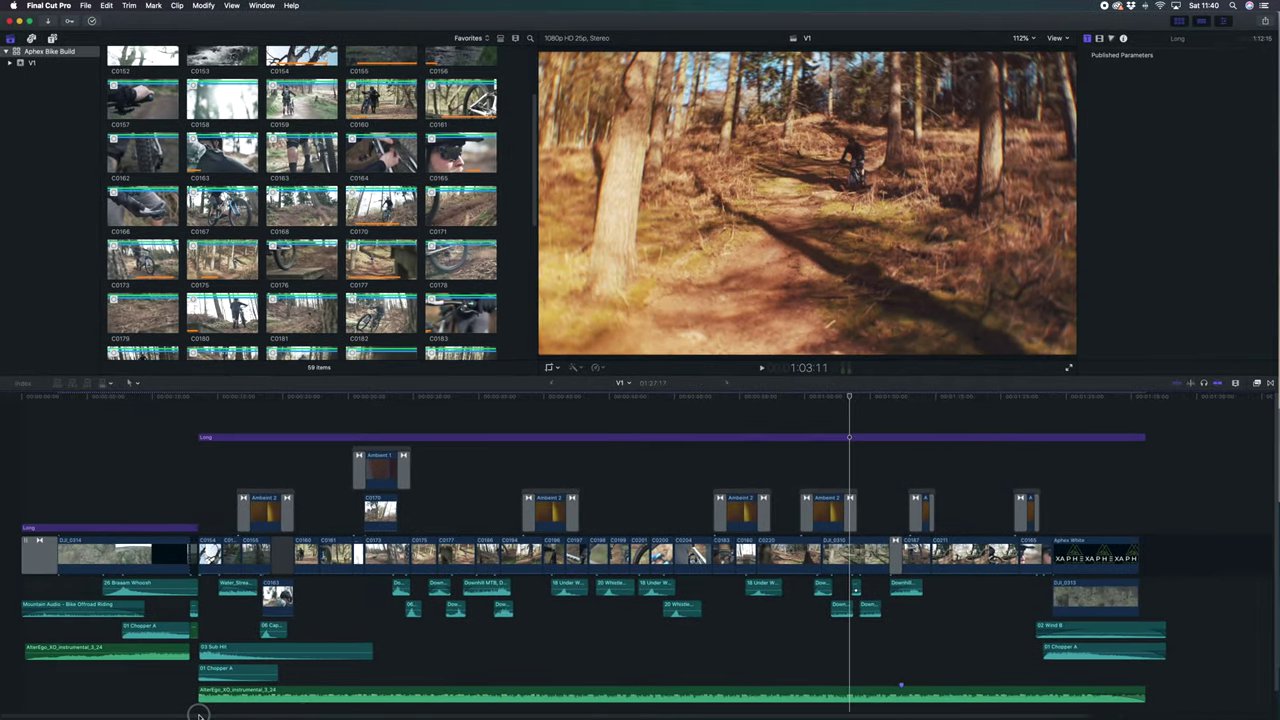
{"action": "left_click", "coordinate": [880, 480]}
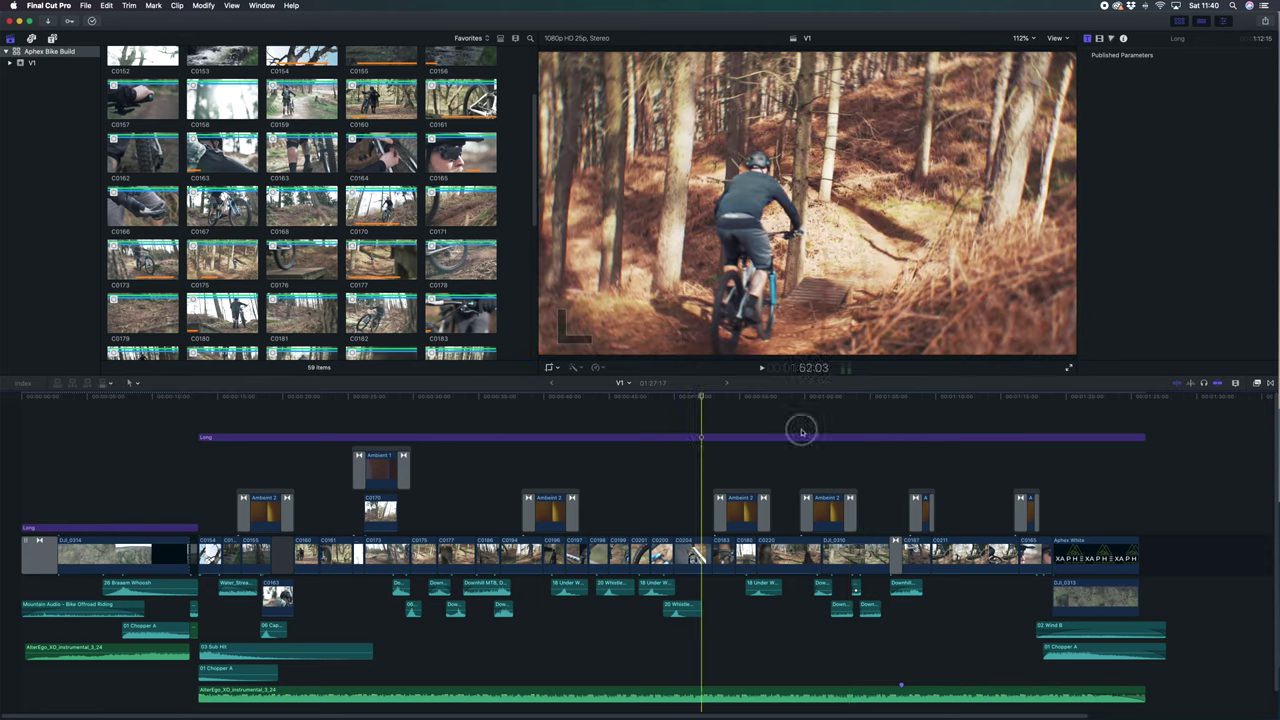
{"action": "key", "text": "super+equal"}
{"action": "key", "text": "super+equal"}
{"action": "key", "text": "super+equal"}
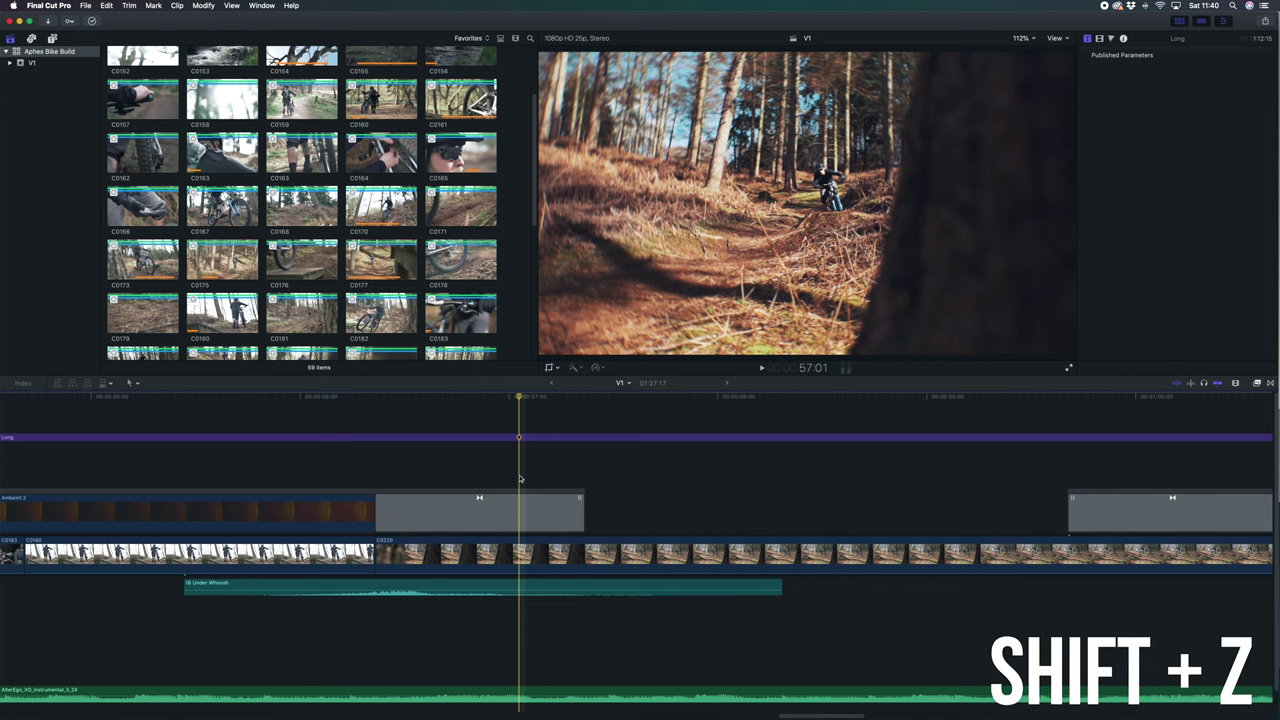
Zoom the timeline to fit with Shift+Z and show the Dissolves transitions.
{"action": "key", "text": "shift+z"}
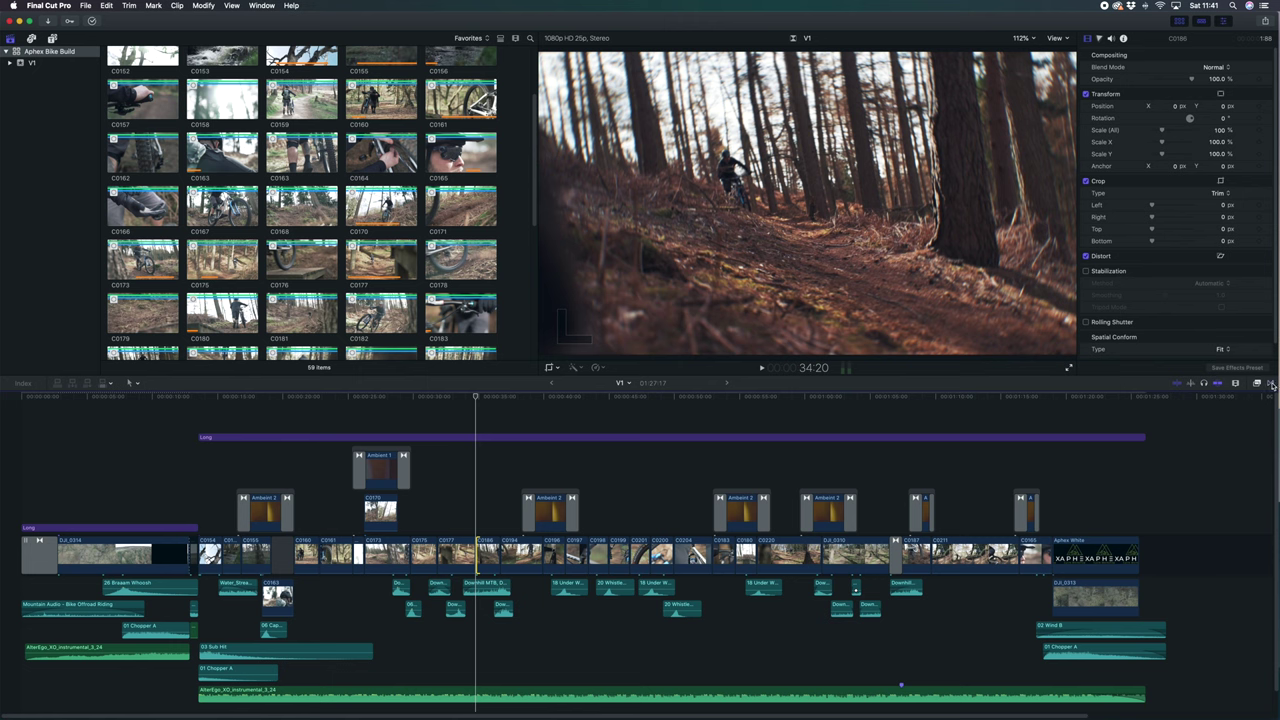
{"action": "key", "text": "ctrl+super+5"}
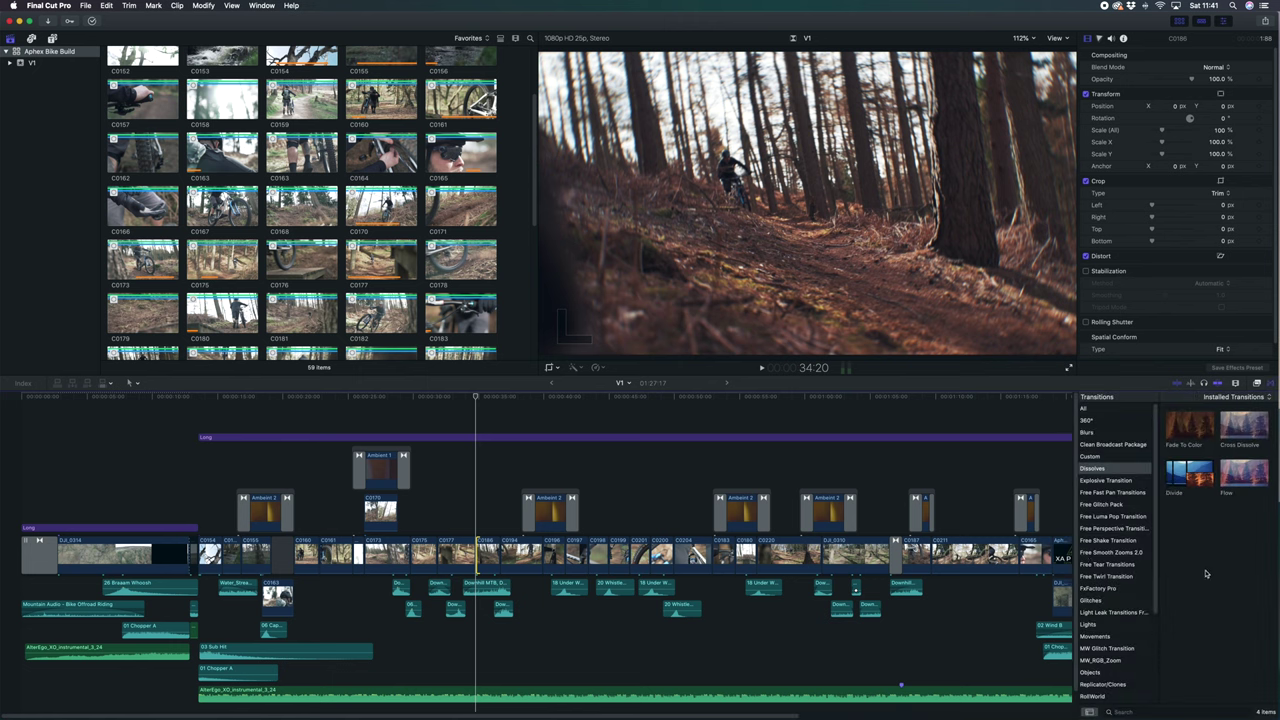
Drop Fade To Color on a cut and add the default transition at C0186.
{"action": "left_click_drag", "start_coordinate": [1183, 433], "coordinate": [477, 559]}
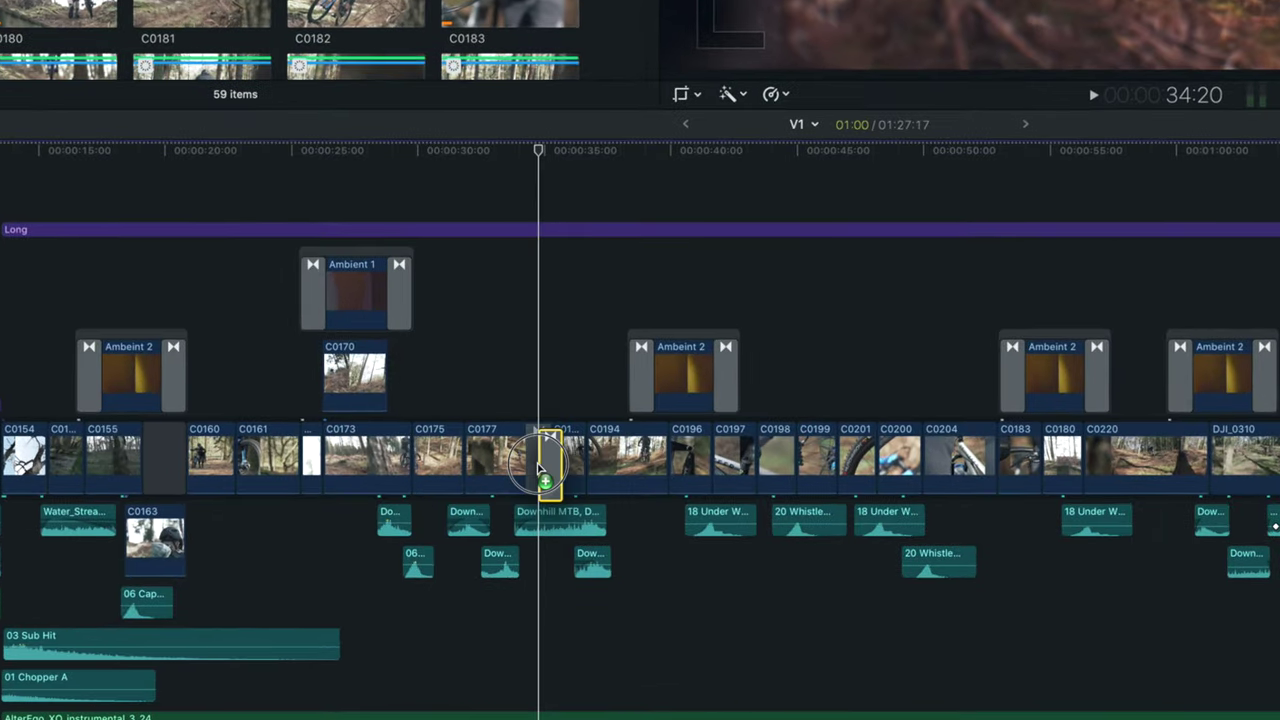
{"action": "left_click_drag", "start_coordinate": [540, 466], "coordinate": [537, 466]}
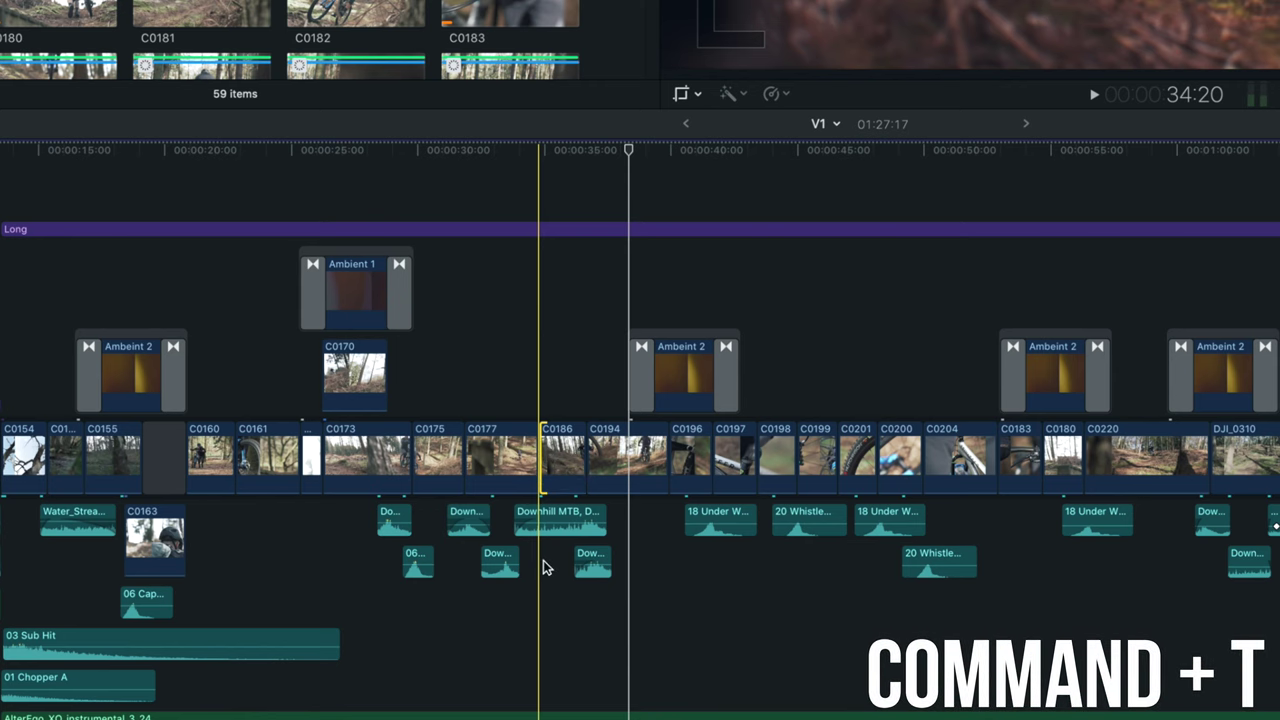
{"action": "key", "text": "super+t"}
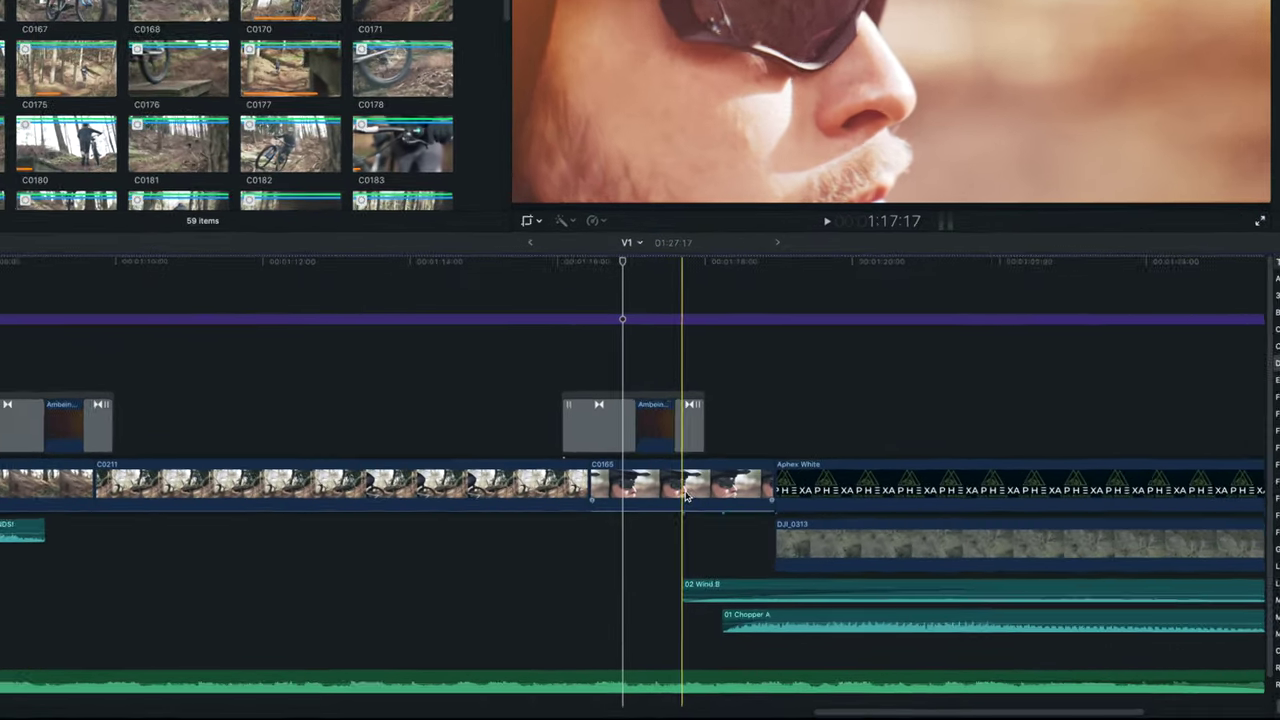
{"action": "left_click", "coordinate": [659, 561]}
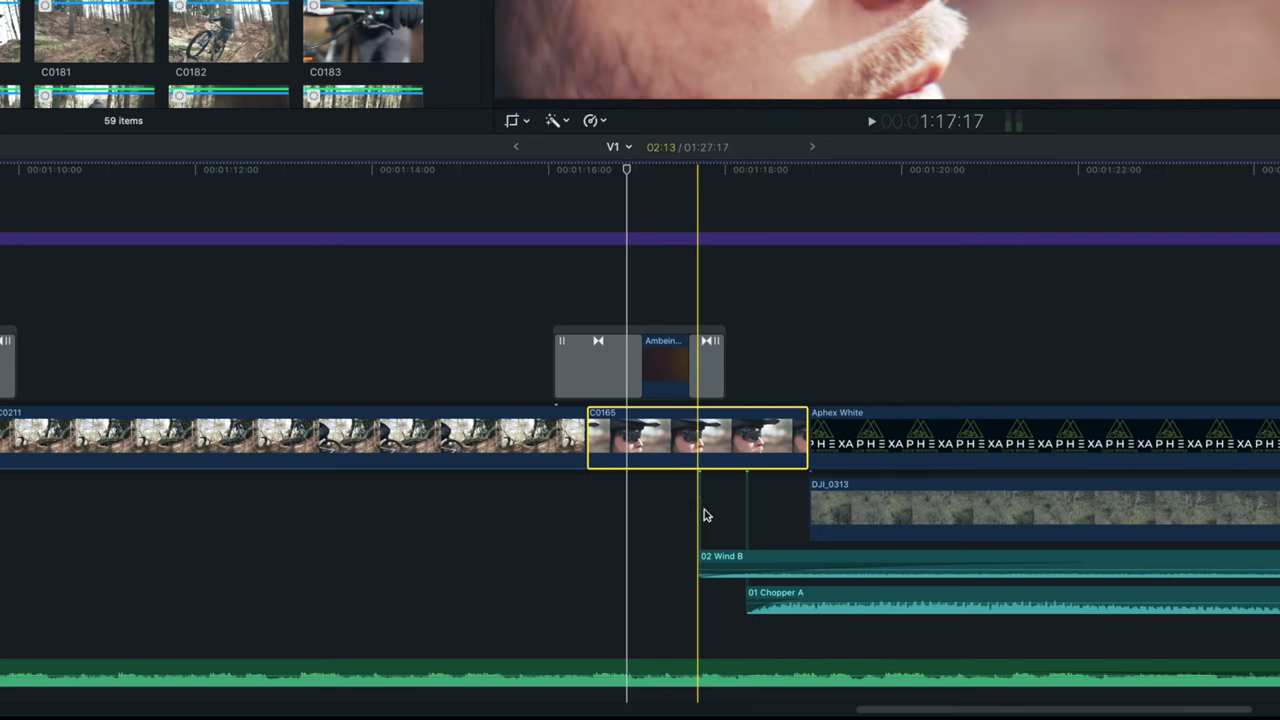
{"action": "left_click", "coordinate": [698, 464]}
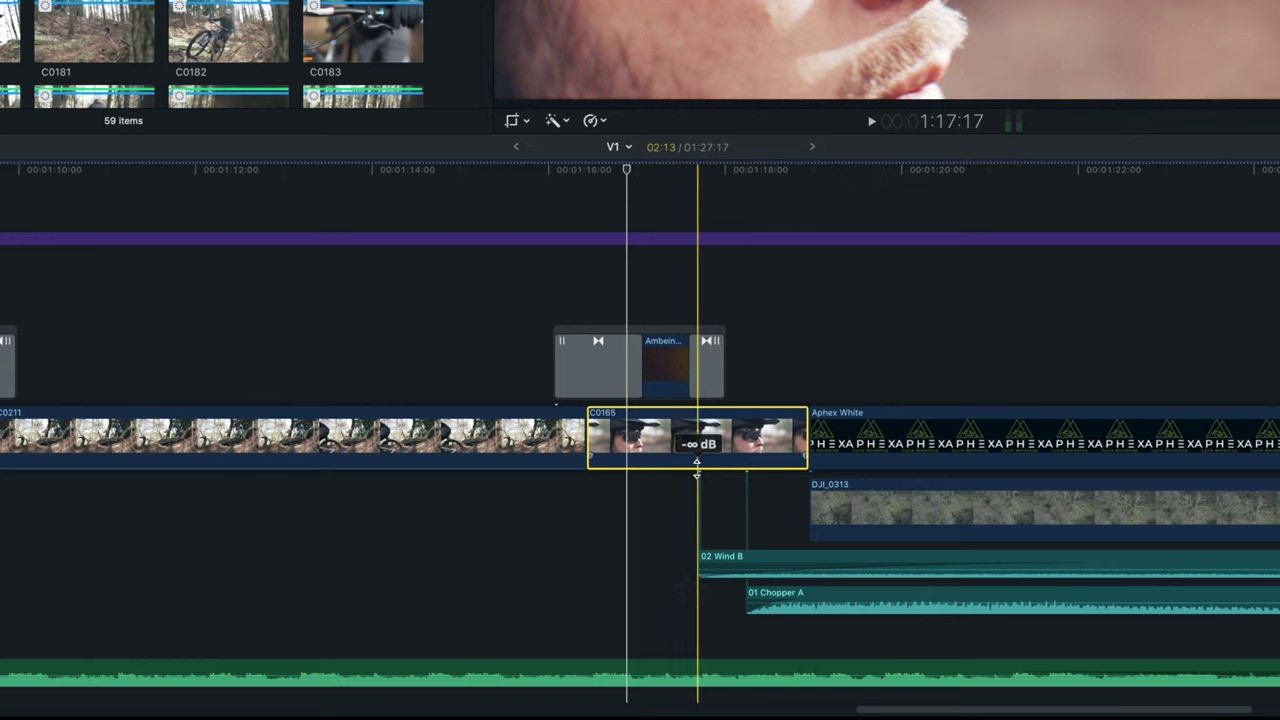
{"action": "key", "text": "Delete"}
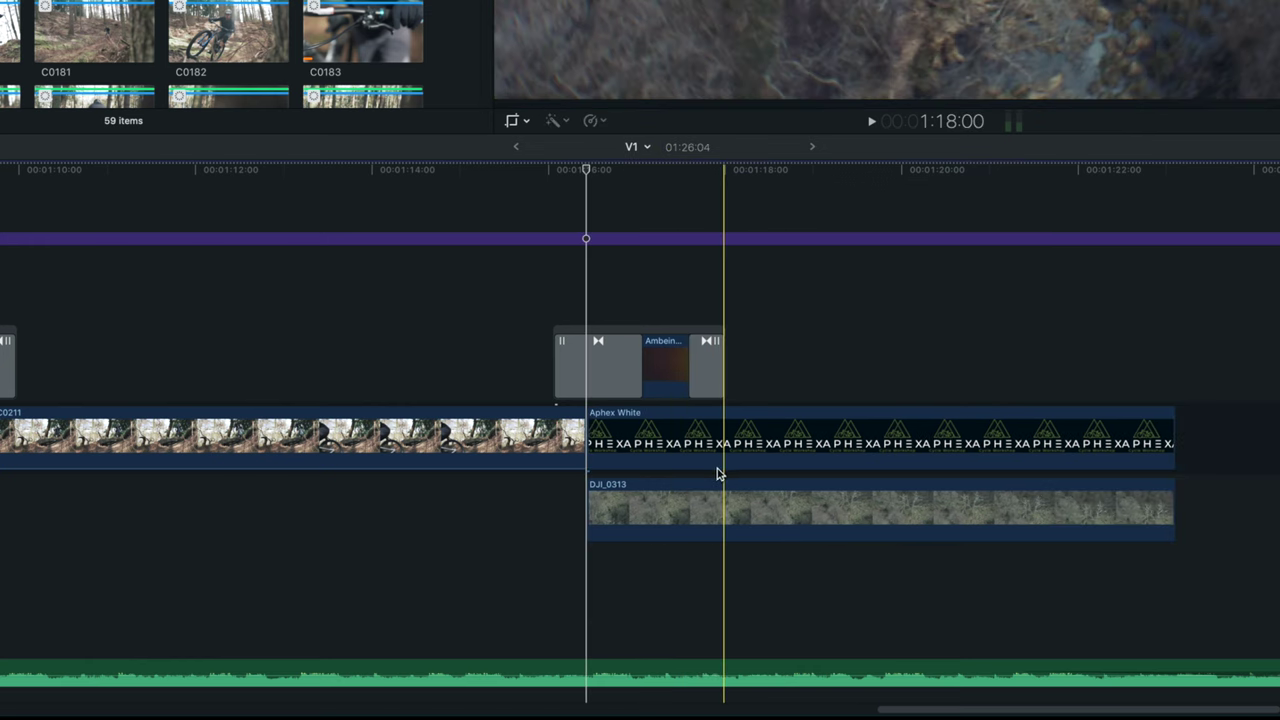
{"action": "key", "text": "super+z"}
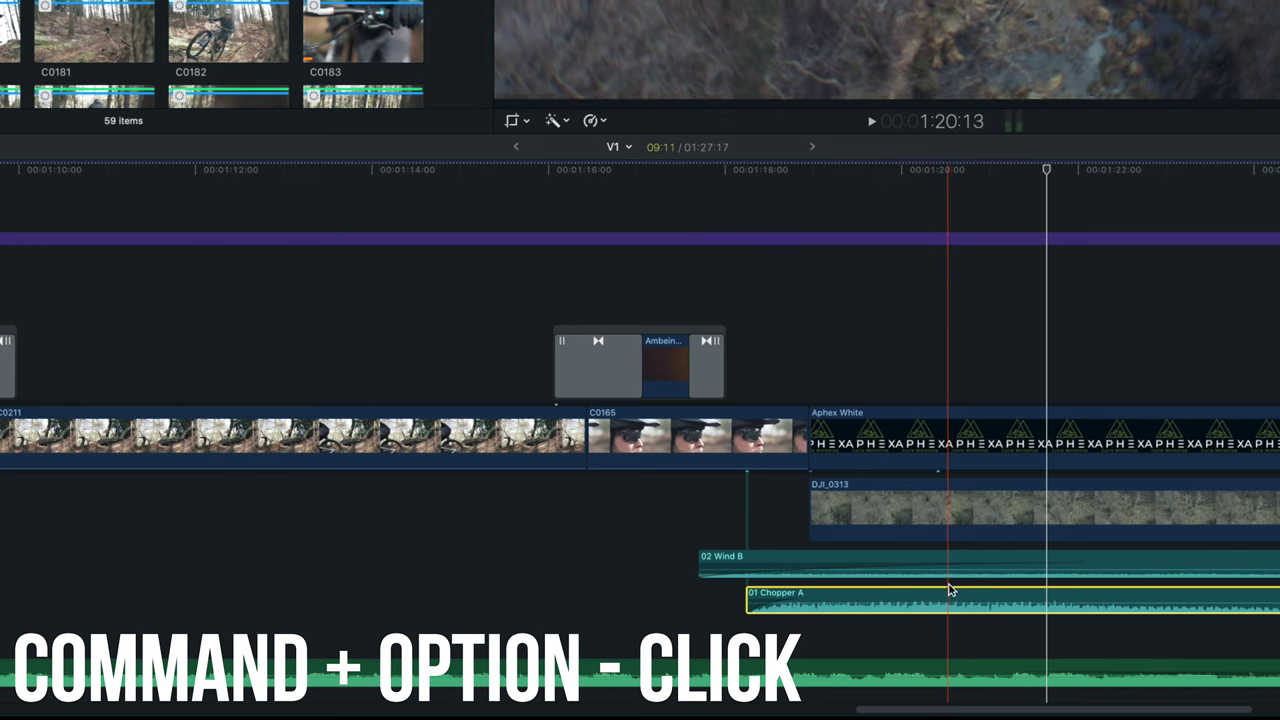
Move Chopper A's connection off C0165, then delete C0165 keeping the sound effects.
{"action": "left_click", "coordinate": [884, 598], "text": "alt+super"}
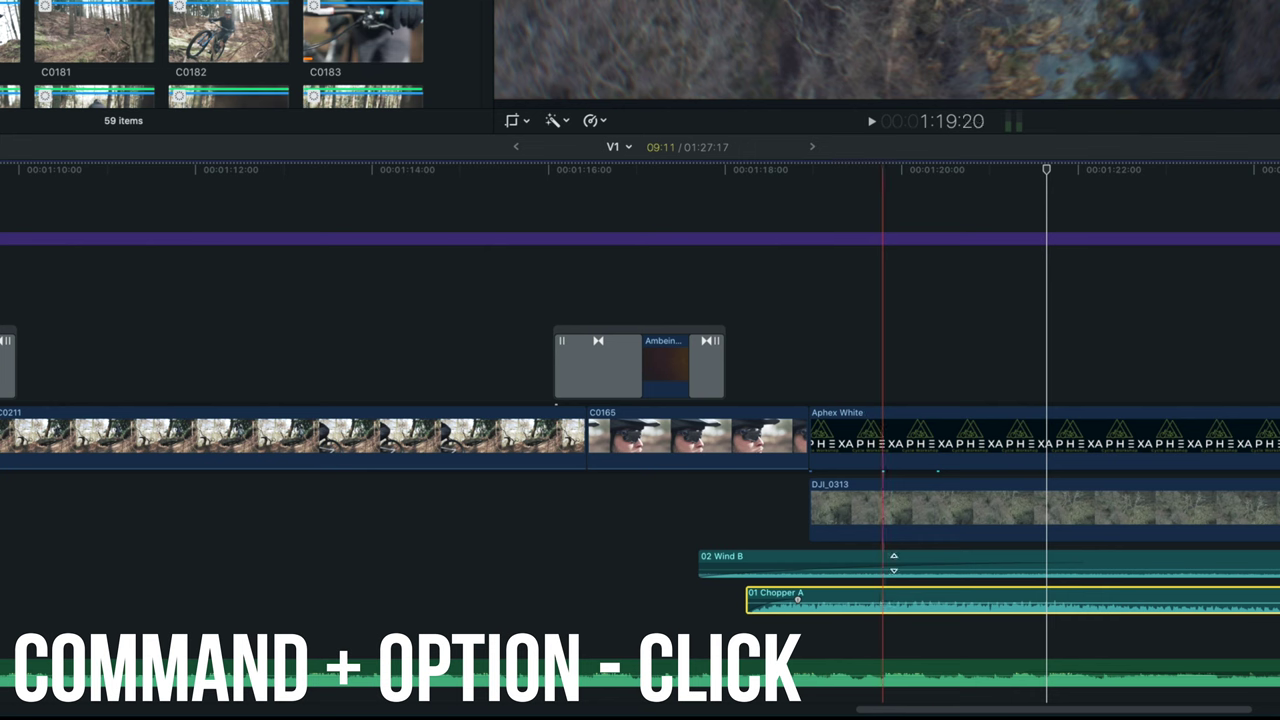
{"action": "left_click", "coordinate": [757, 445]}
{"action": "key", "text": "BackSpace"}
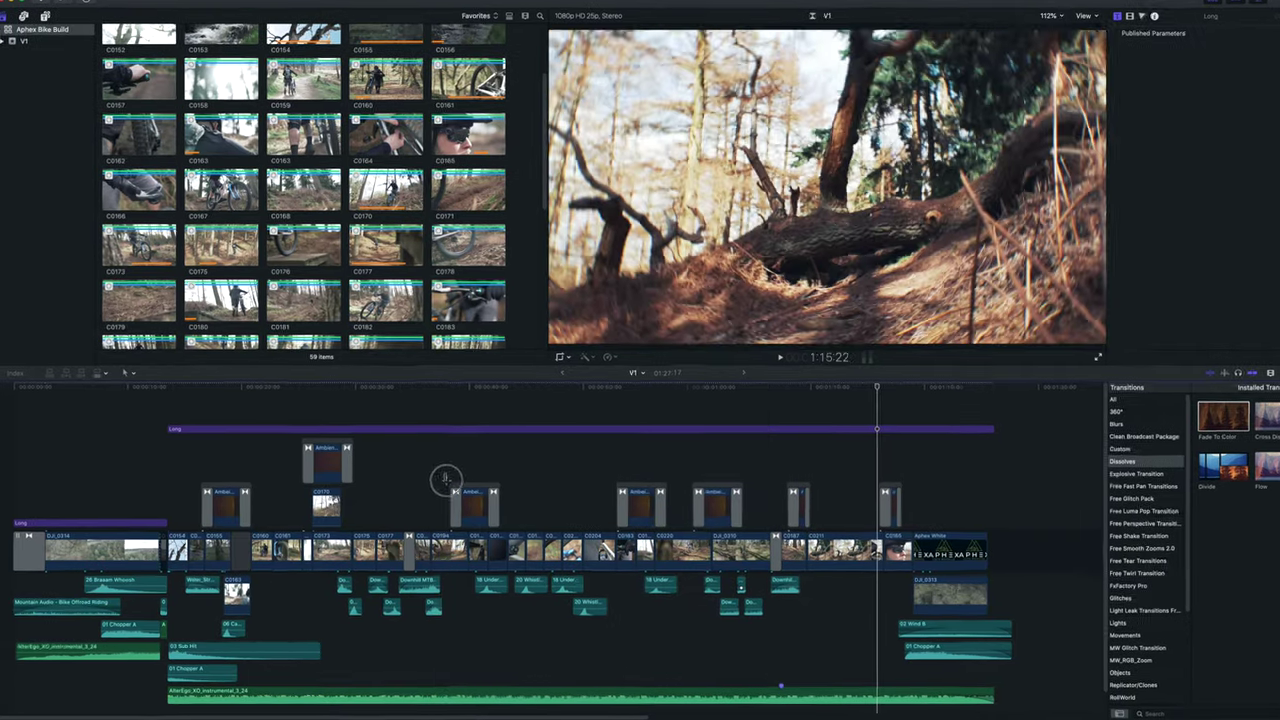
Marquee-select the three storyline clips around C0194 and the Ambient clip above.
{"action": "left_click_drag", "start_coordinate": [446, 479], "coordinate": [492, 560]}
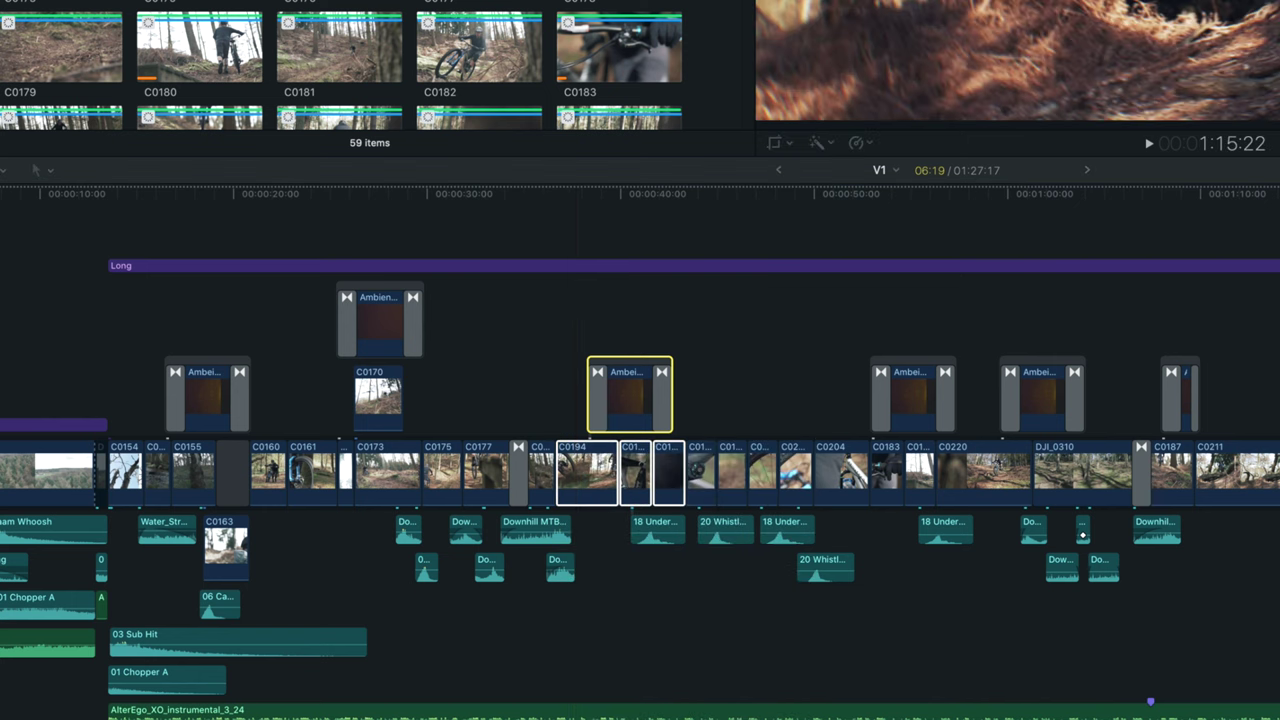
Make compound clip V1 Clip 1 with Option+G, open it, then return to the project.
{"action": "key", "text": "alt+g"}
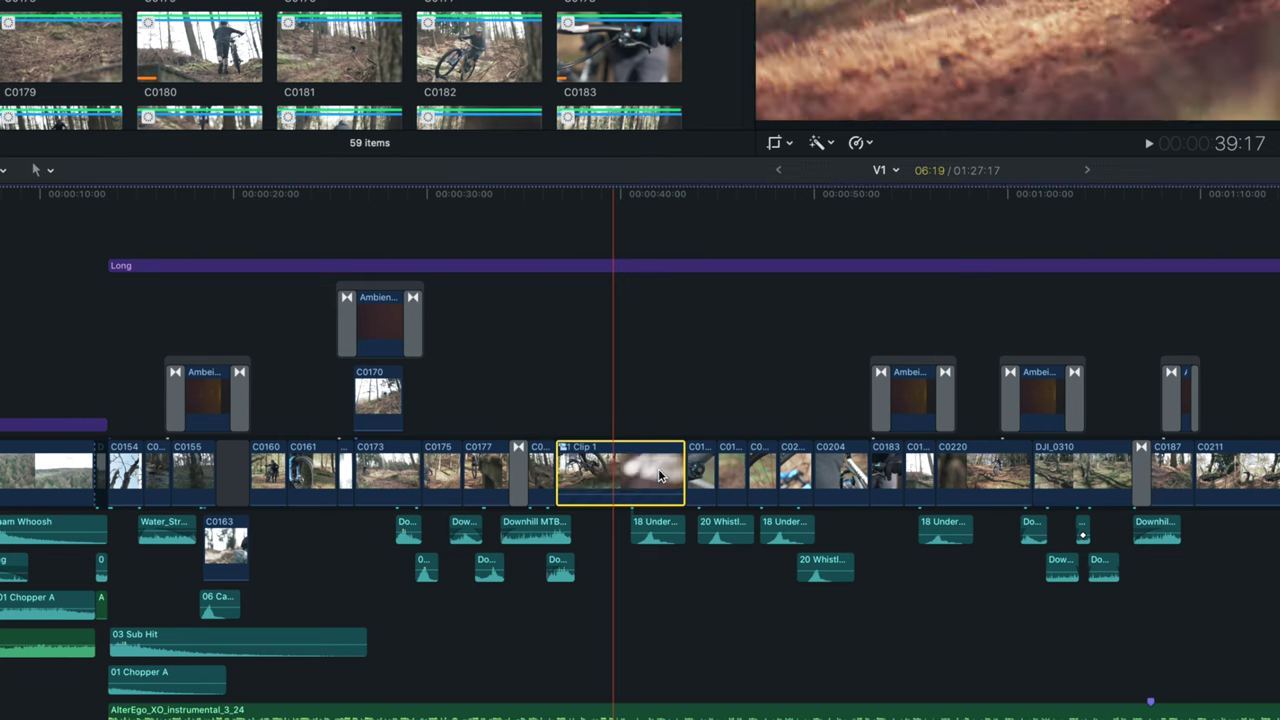
{"action": "left_click", "coordinate": [630, 468]}
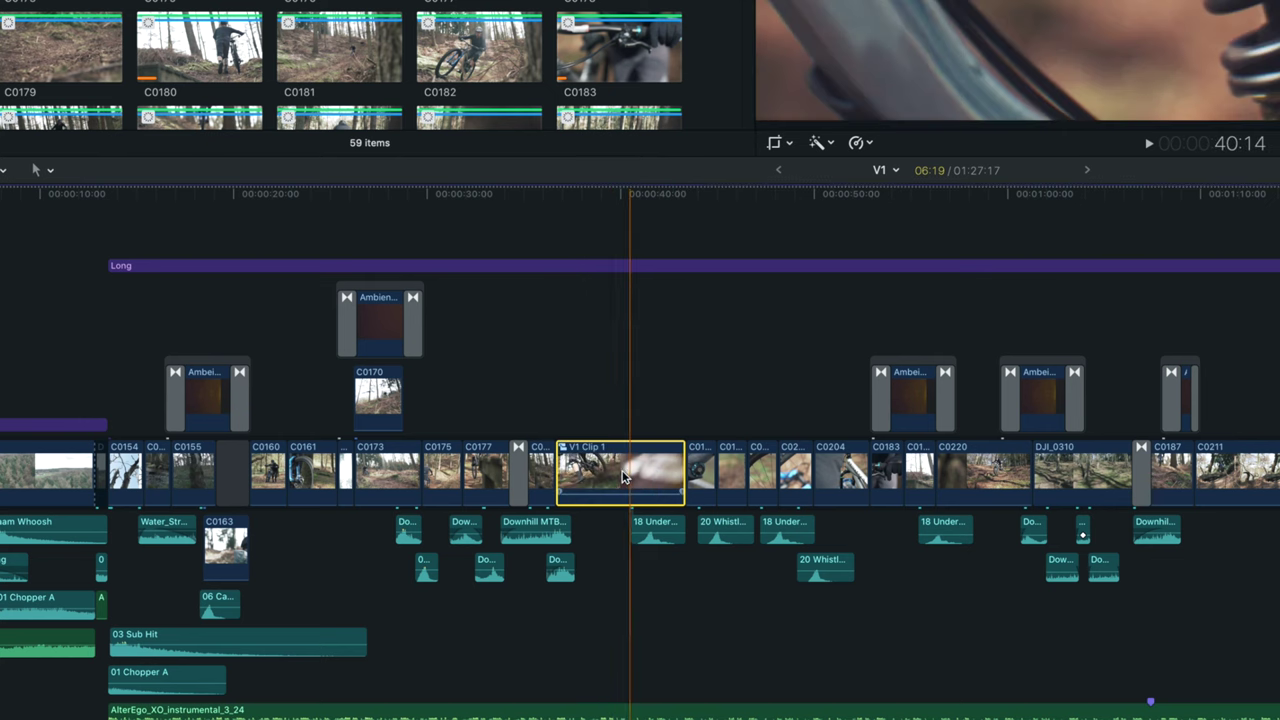
{"action": "double_click", "coordinate": [603, 474]}
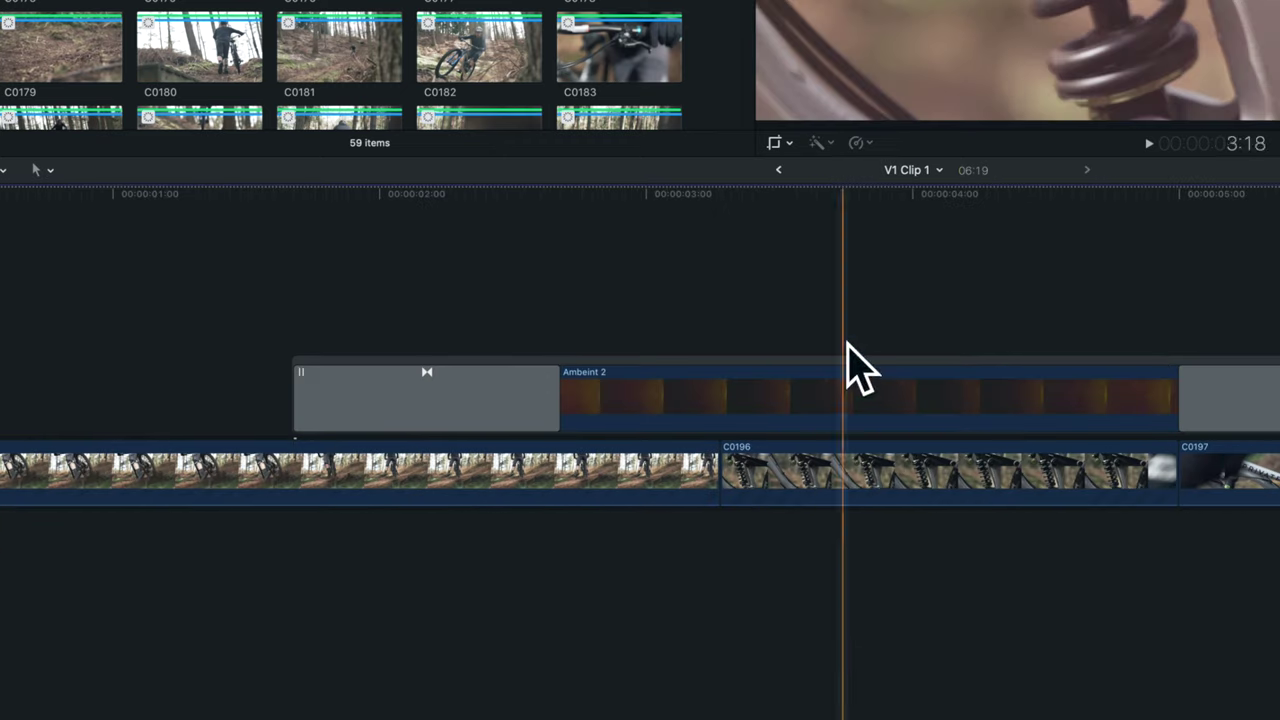
{"action": "left_click", "coordinate": [779, 173]}
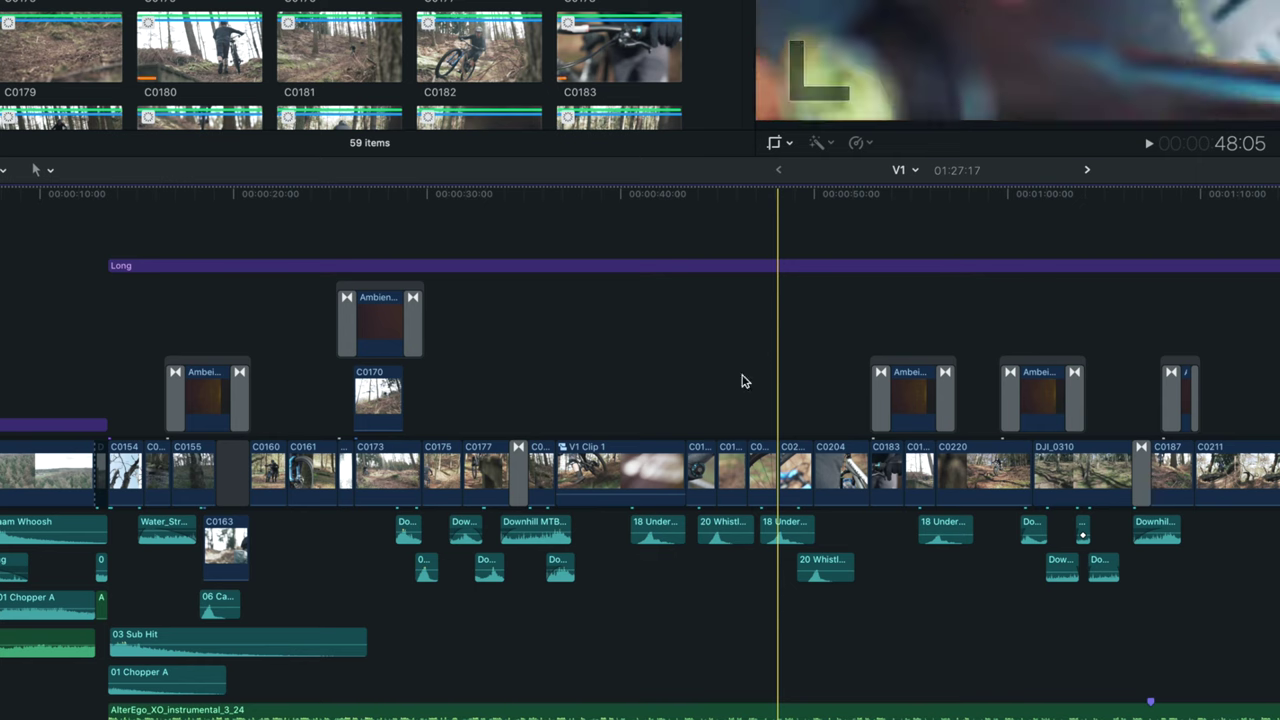